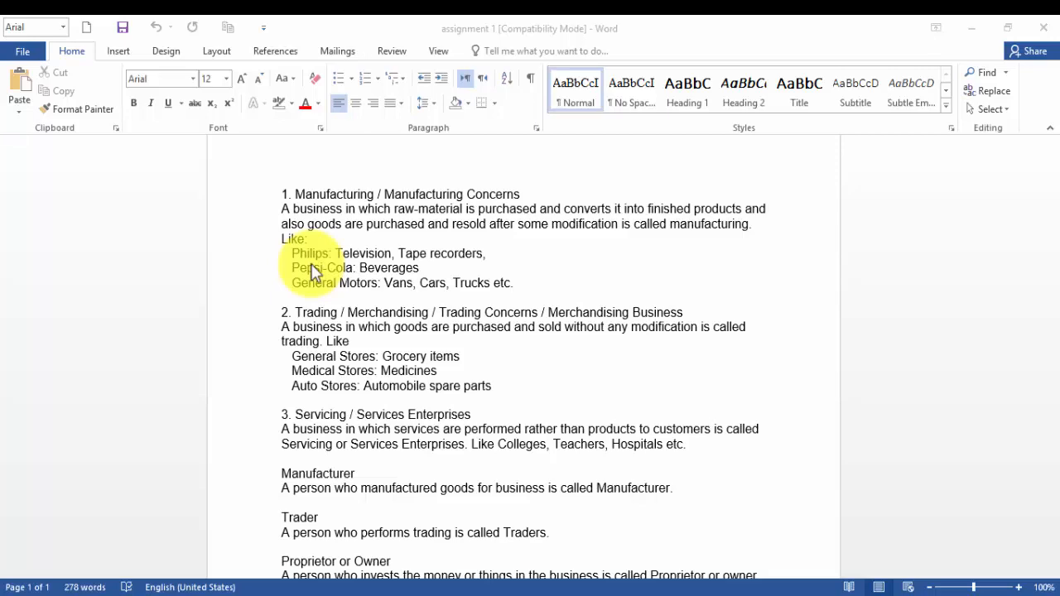
Scroll through the assignment 1 document to review its content, then close its window.
{"action": "scroll", "coordinate": [313, 274], "scroll_direction": "down", "scroll_amount": 7}
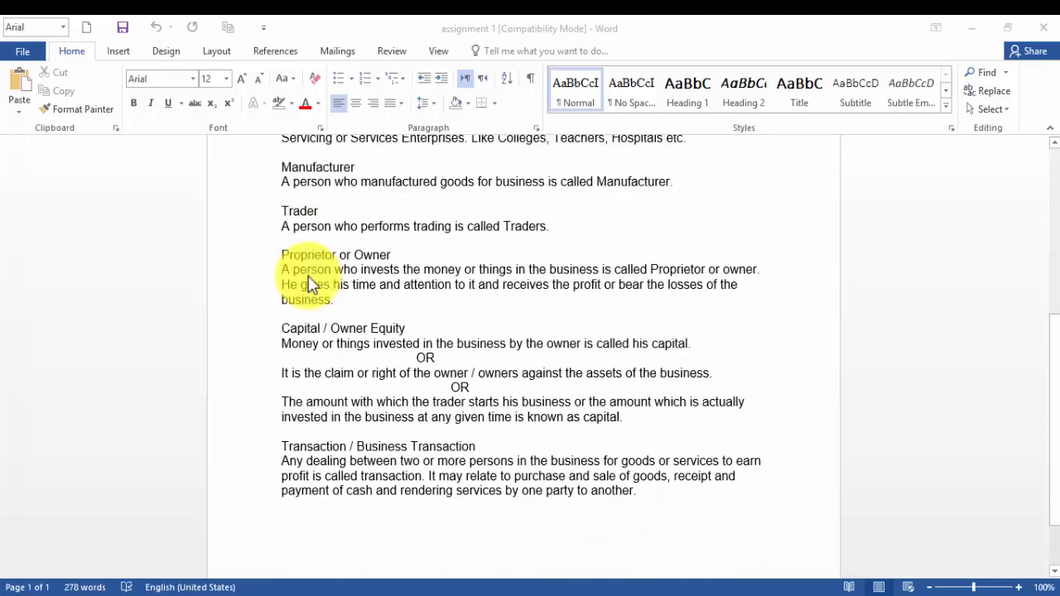
{"action": "scroll", "coordinate": [308, 276], "scroll_direction": "up", "scroll_amount": 7}
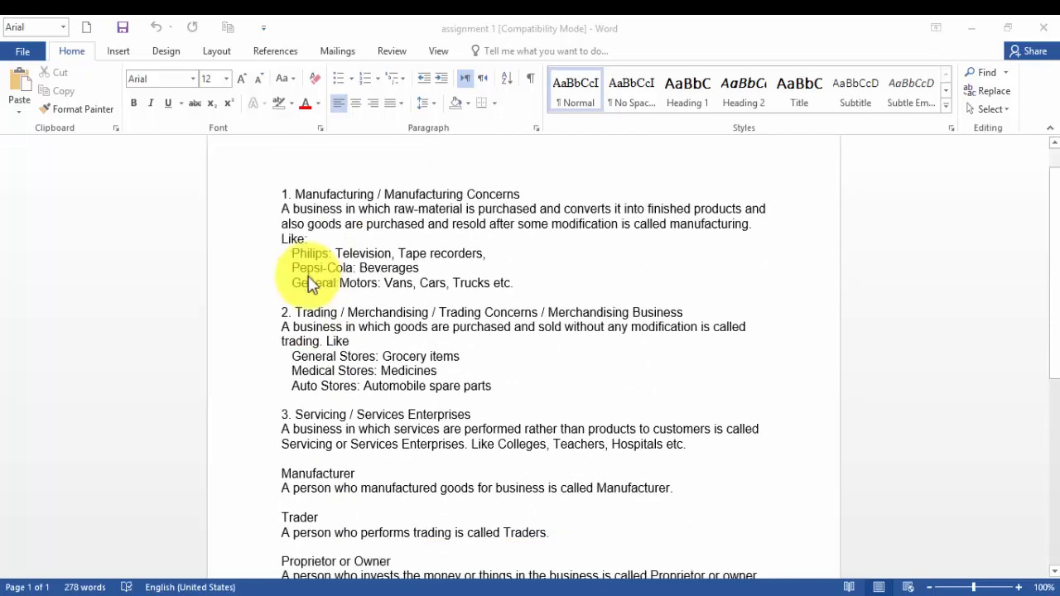
{"action": "scroll", "coordinate": [311, 284], "scroll_direction": "down", "scroll_amount": 1}
{"action": "scroll", "coordinate": [311, 284], "scroll_direction": "up", "scroll_amount": 1}
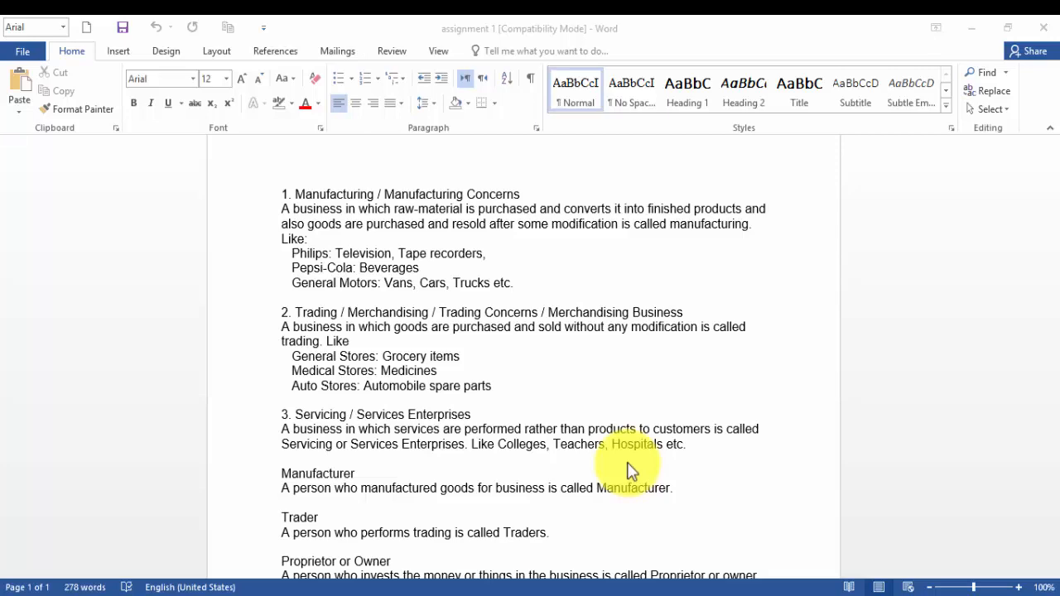
{"action": "scroll", "coordinate": [636, 358], "scroll_direction": "down", "scroll_amount": 3}
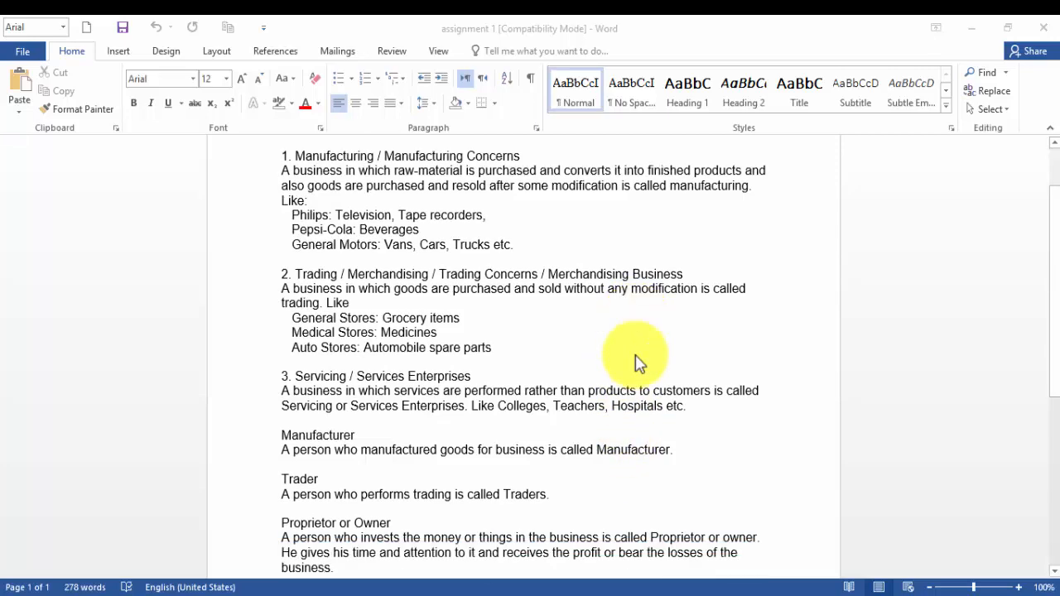
{"action": "scroll", "coordinate": [636, 358], "scroll_direction": "down", "scroll_amount": 3}
{"action": "scroll", "coordinate": [636, 358], "scroll_direction": "up", "scroll_amount": 6}
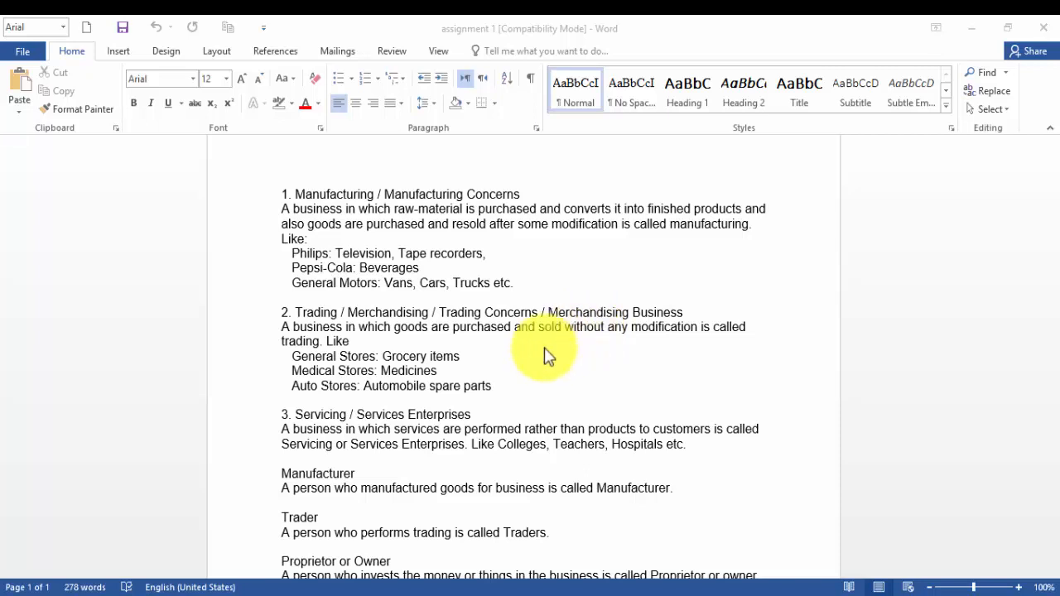
{"action": "left_click", "coordinate": [1045, 30]}
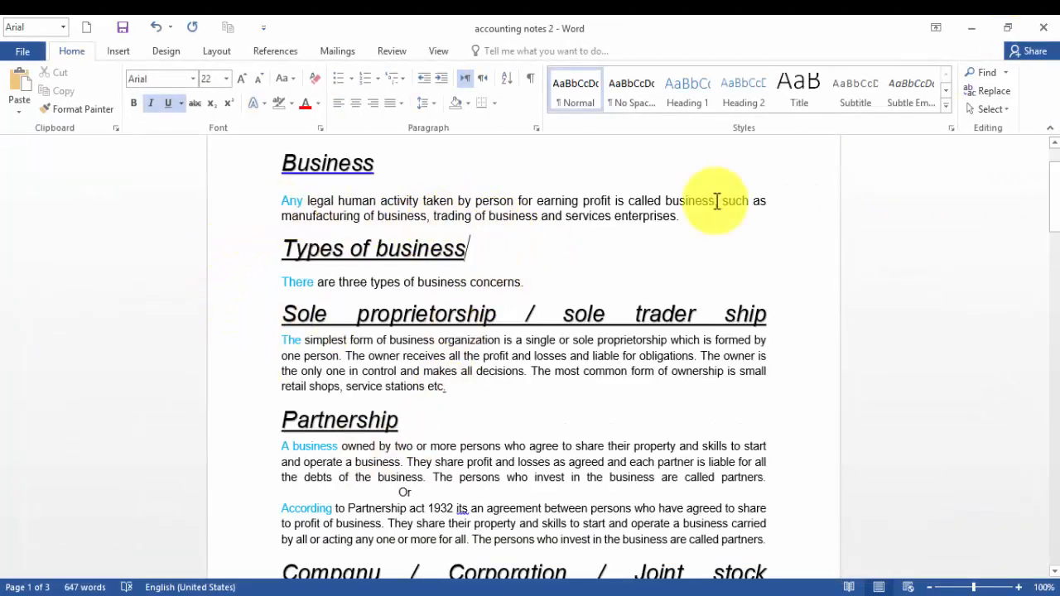
Browse through the accounting notes 2 document from its headings down to the later pages.
{"action": "scroll", "coordinate": [474, 240], "scroll_direction": "down", "scroll_amount": 15}
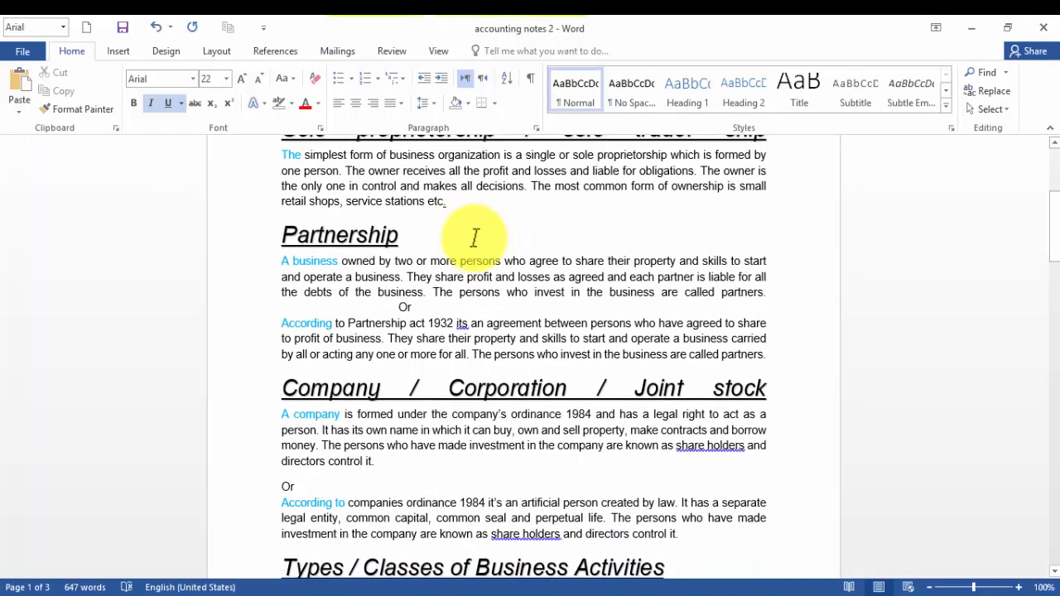
{"action": "scroll", "coordinate": [475, 250], "scroll_direction": "down", "scroll_amount": 15}
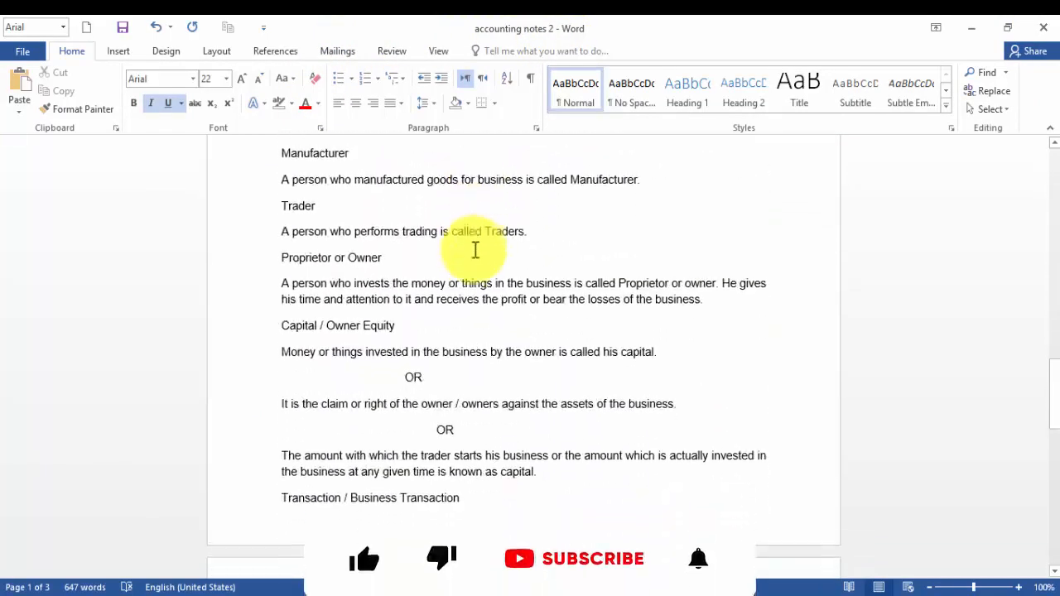
{"action": "scroll", "coordinate": [474, 251], "scroll_direction": "up", "scroll_amount": 7}
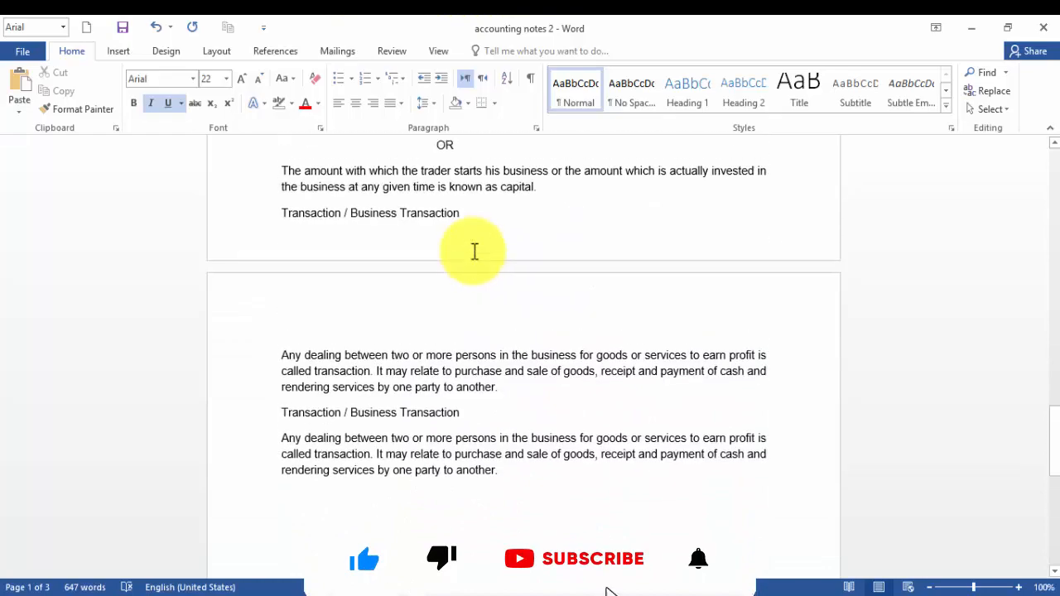
{"action": "scroll", "coordinate": [475, 251], "scroll_direction": "down", "scroll_amount": 3}
{"action": "left_click", "coordinate": [480, 417]}
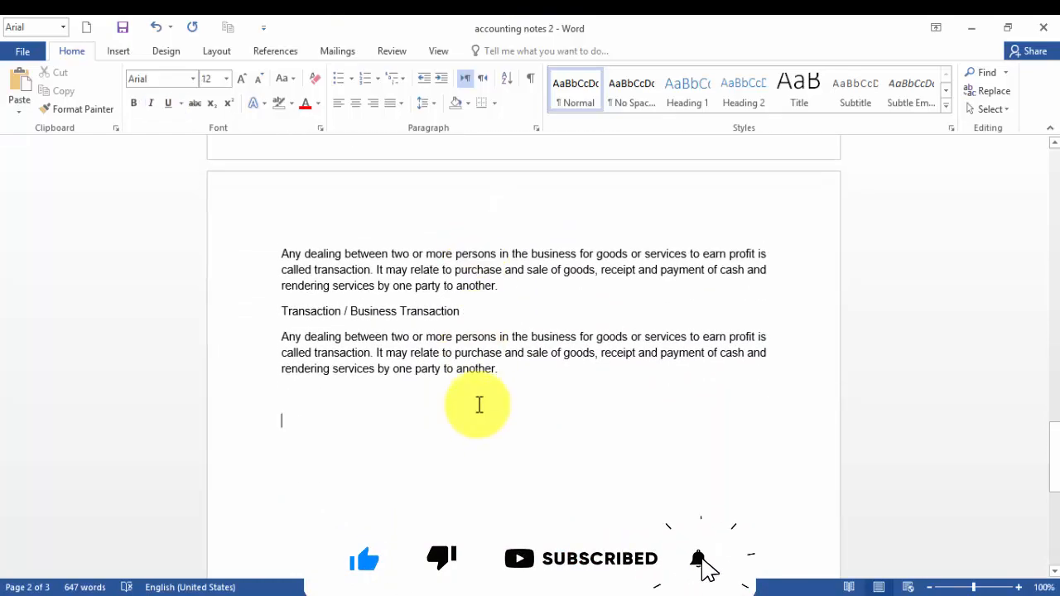
{"action": "scroll", "coordinate": [478, 405], "scroll_direction": "up", "scroll_amount": 12}
{"action": "scroll", "coordinate": [470, 329], "scroll_direction": "up", "scroll_amount": 20}
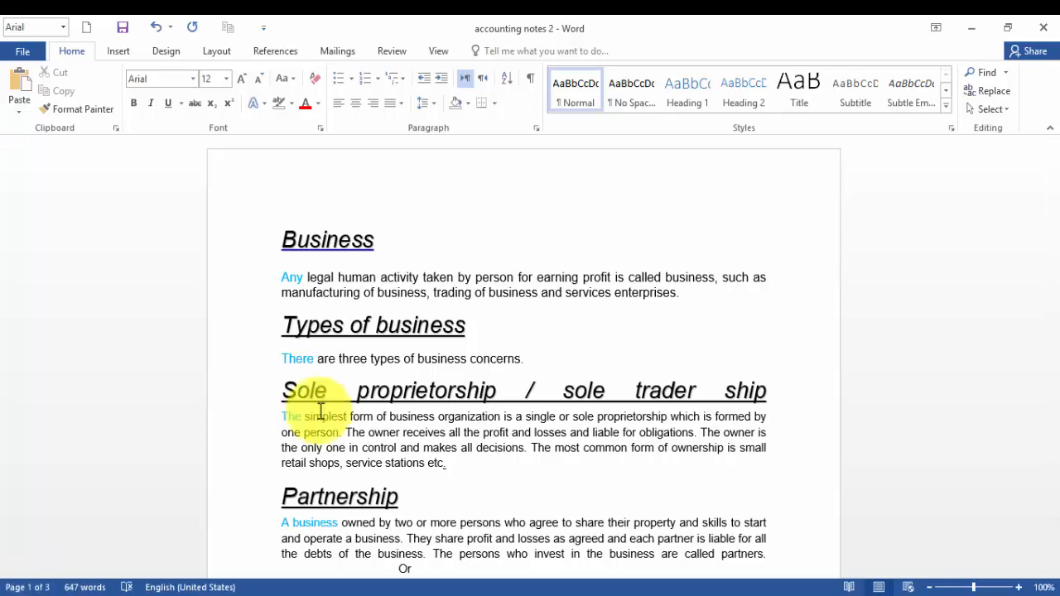
{"action": "left_click", "coordinate": [240, 420]}
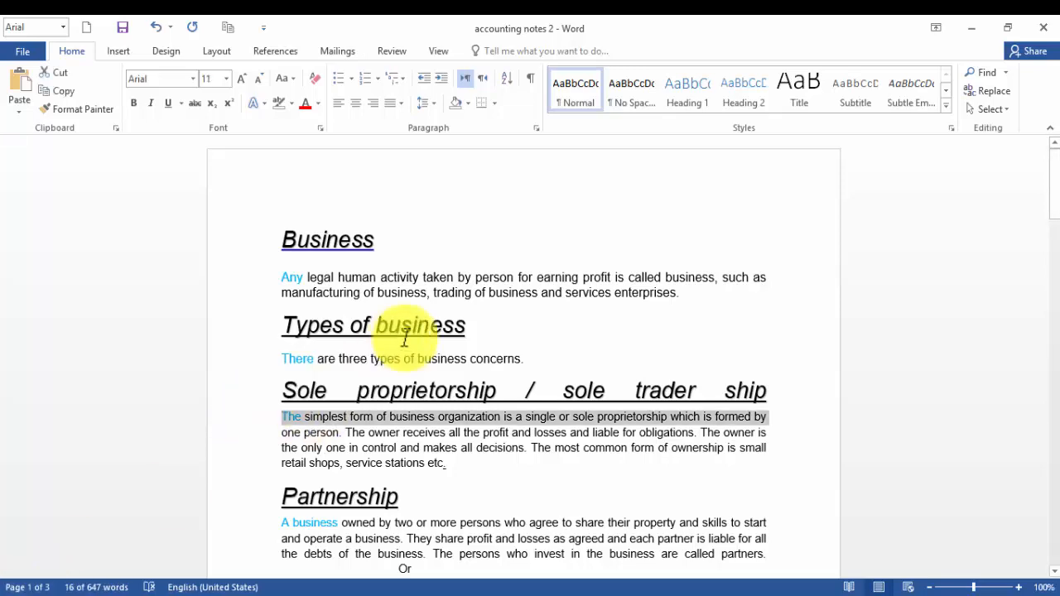
{"action": "scroll", "coordinate": [404, 338], "scroll_direction": "down", "scroll_amount": 3}
{"action": "scroll", "coordinate": [407, 339], "scroll_direction": "down", "scroll_amount": 3}
{"action": "scroll", "coordinate": [407, 339], "scroll_direction": "down", "scroll_amount": 6}
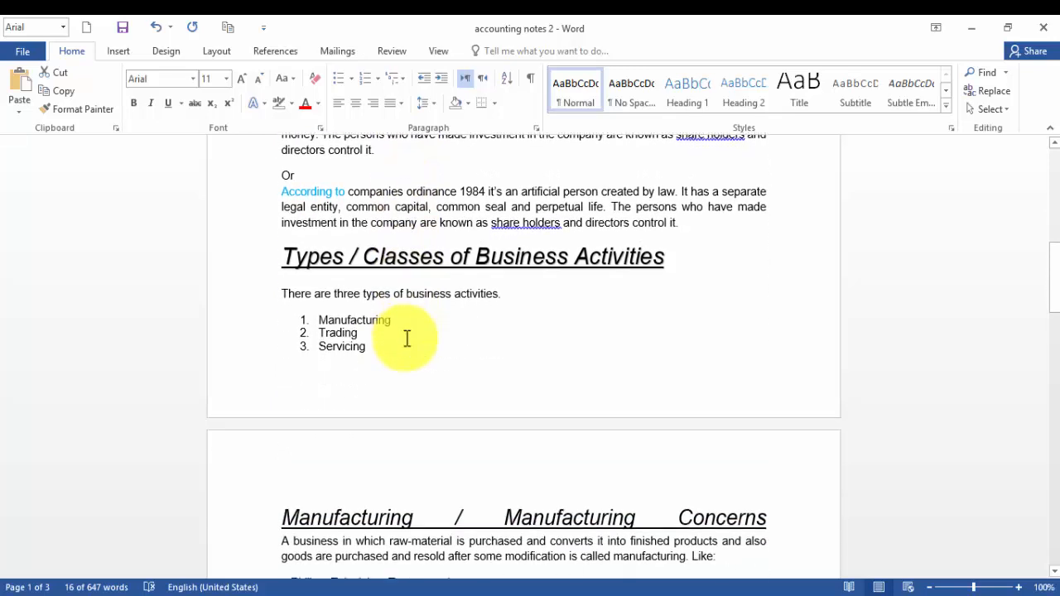
{"action": "left_click", "coordinate": [462, 432]}
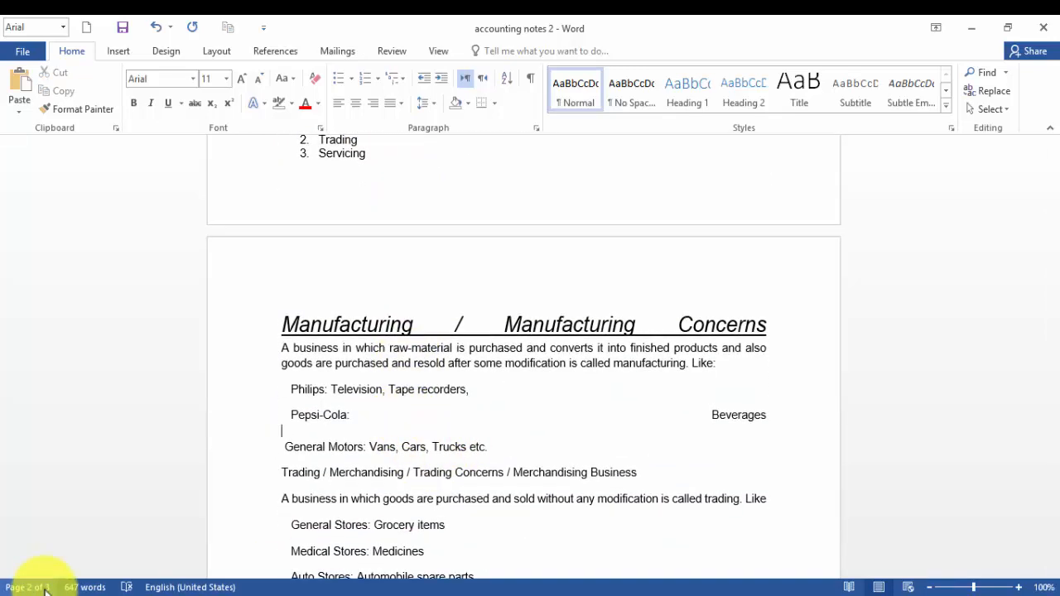
Open the document's word count statistics and close them.
{"action": "left_click", "coordinate": [86, 587]}
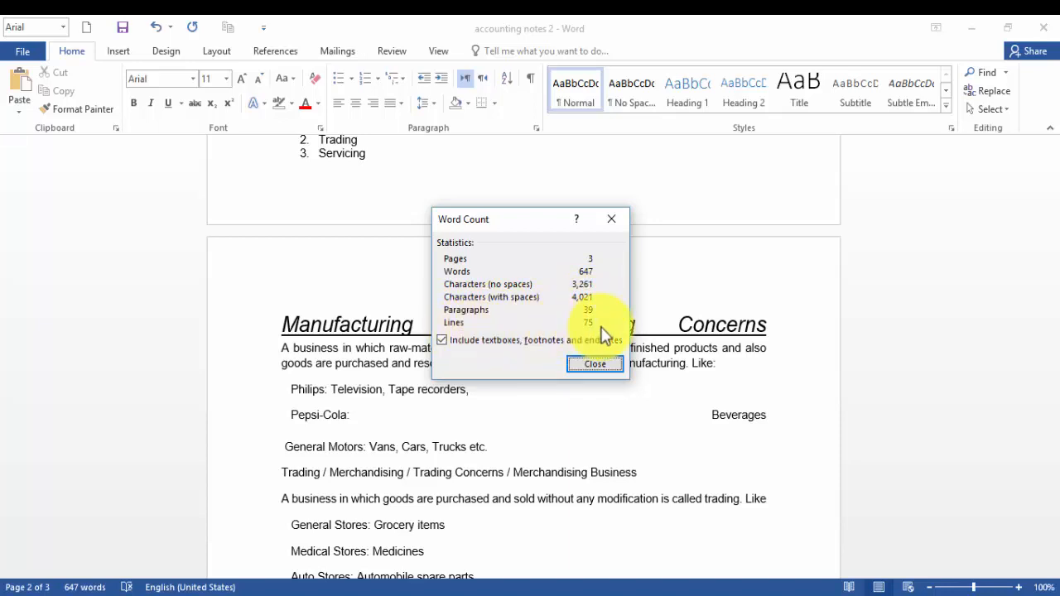
{"action": "left_click", "coordinate": [596, 365]}
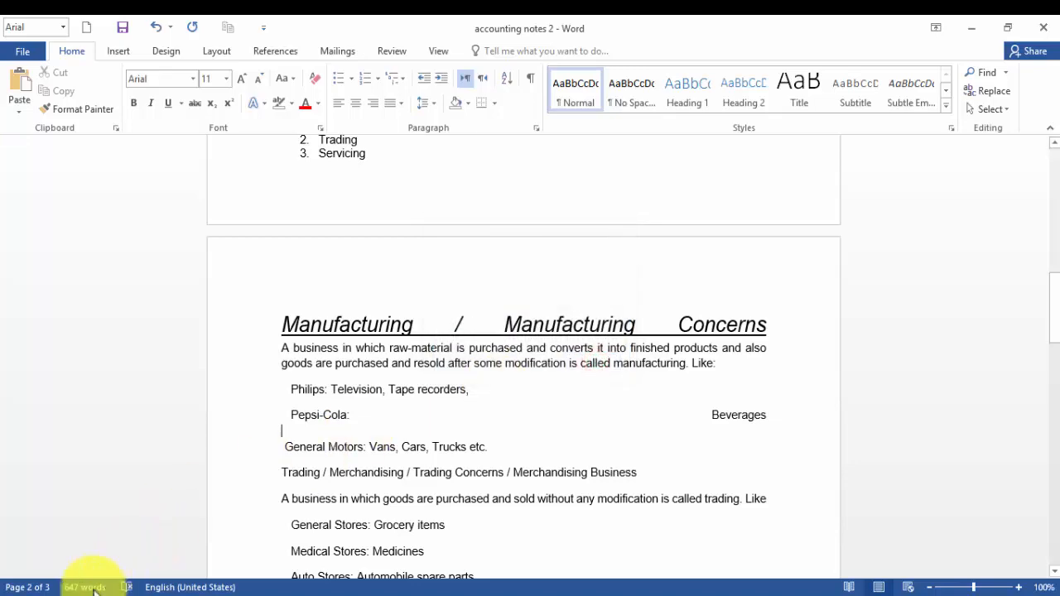
Open the Navigation pane, jump between pages 1, 2 and 3 using page thumbnails, then close the pane.
{"action": "left_click", "coordinate": [39, 592]}
{"action": "left_click", "coordinate": [40, 592]}
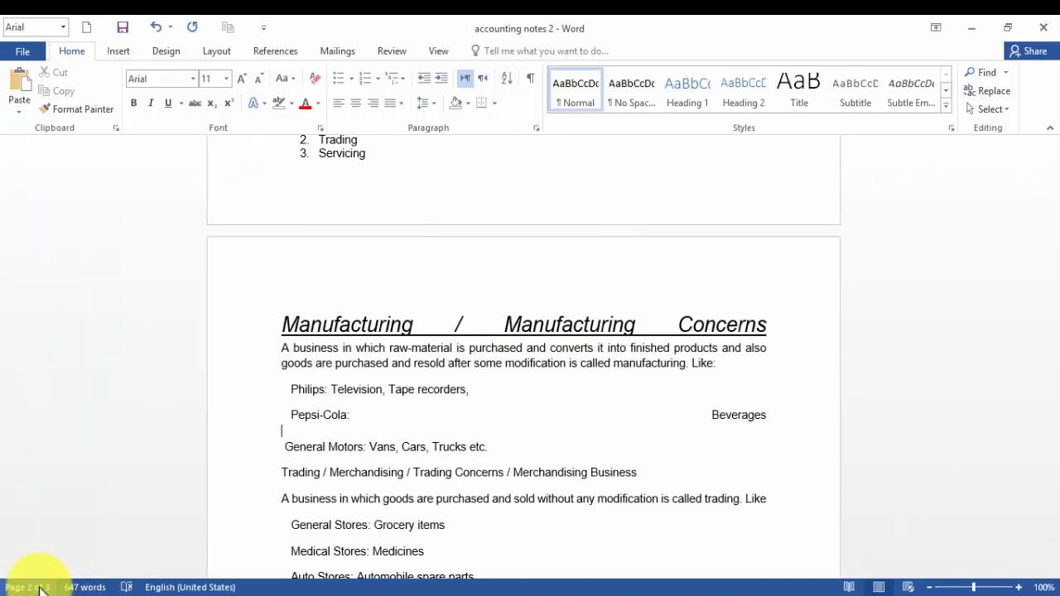
{"action": "left_click", "coordinate": [40, 590]}
{"action": "left_click", "coordinate": [40, 590]}
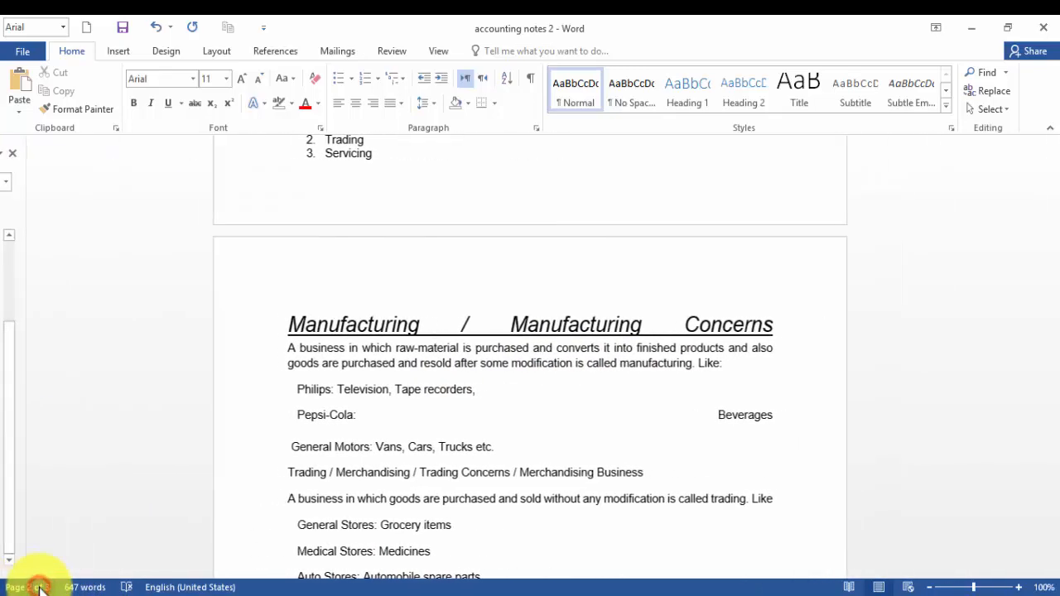
{"action": "left_click", "coordinate": [40, 589]}
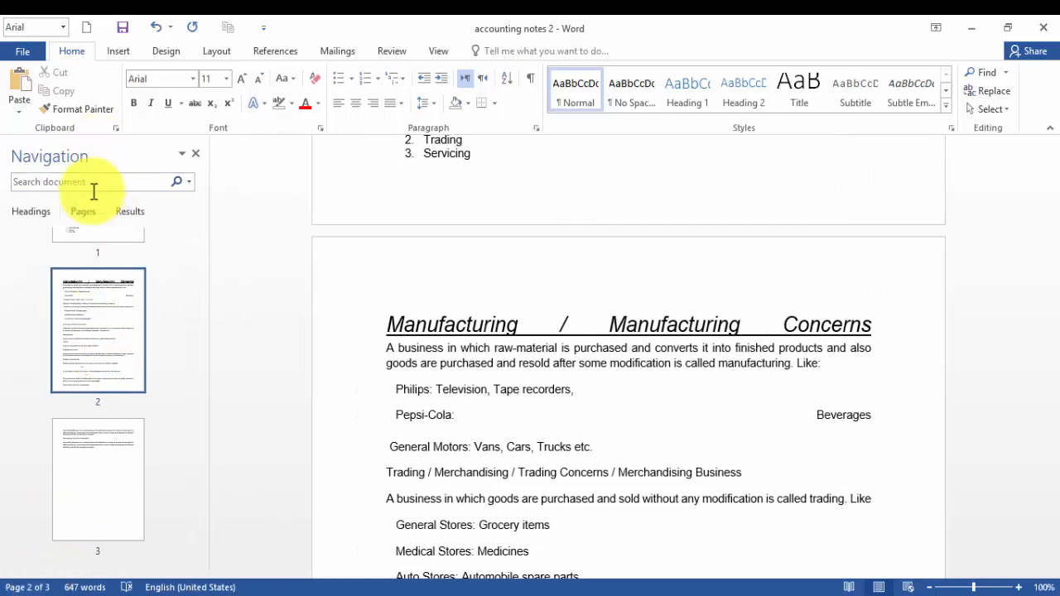
{"action": "scroll", "coordinate": [105, 463], "scroll_direction": "up", "scroll_amount": 3}
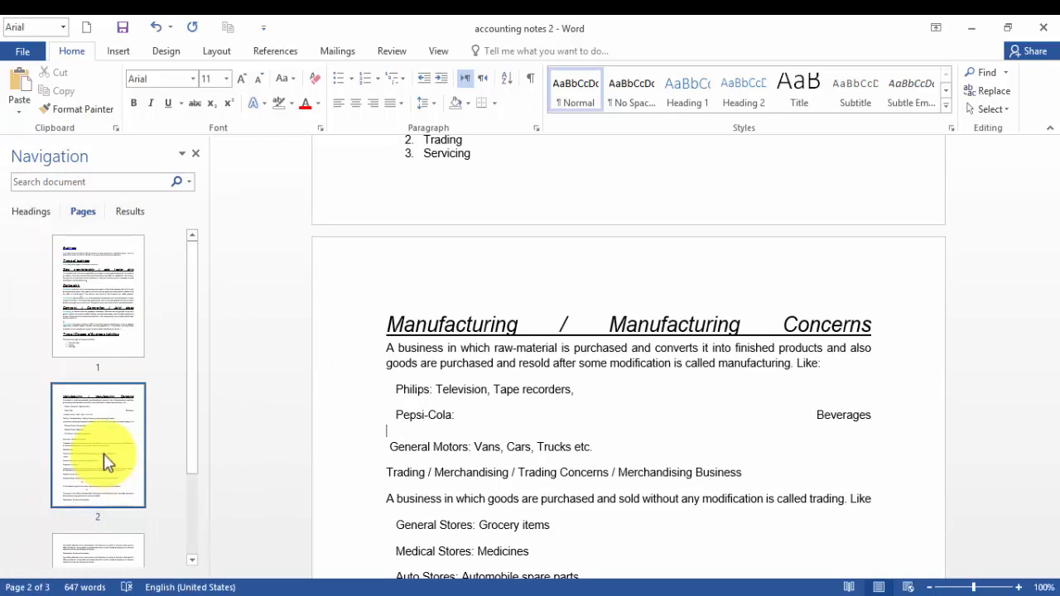
{"action": "left_click", "coordinate": [110, 448]}
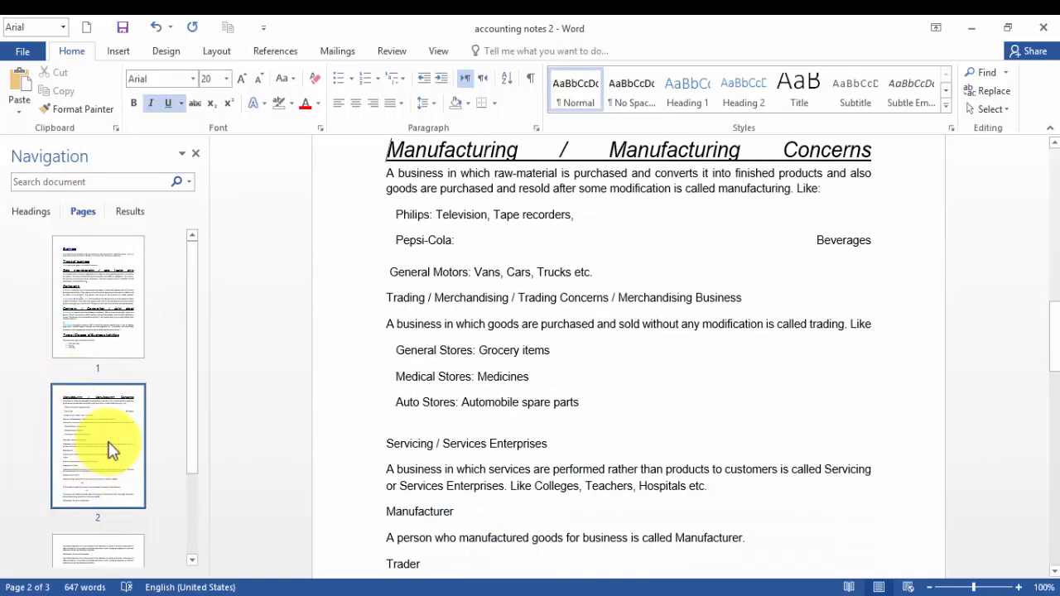
{"action": "left_click", "coordinate": [93, 272]}
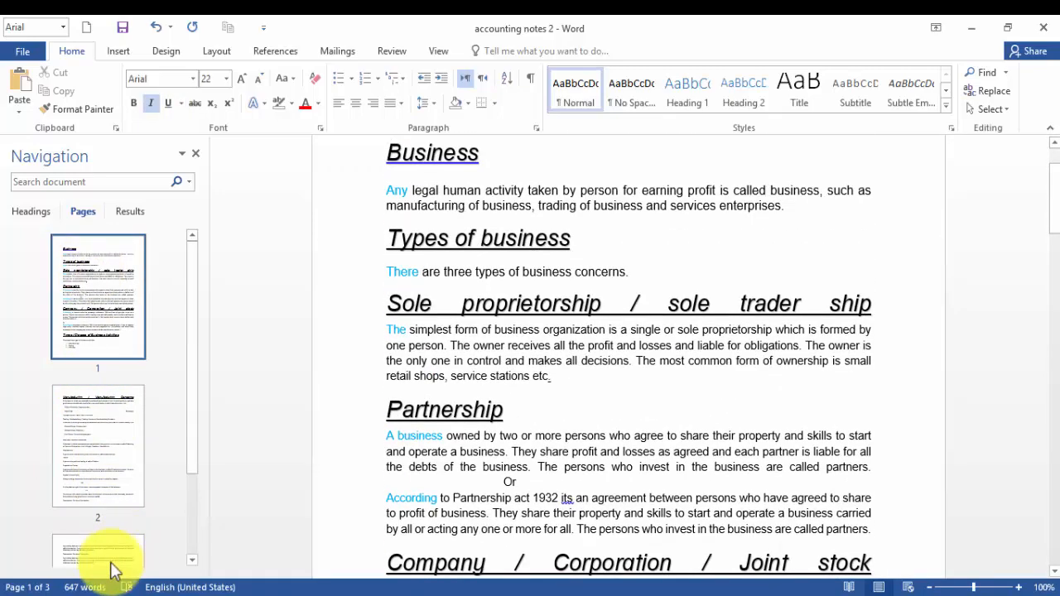
{"action": "left_click", "coordinate": [106, 559]}
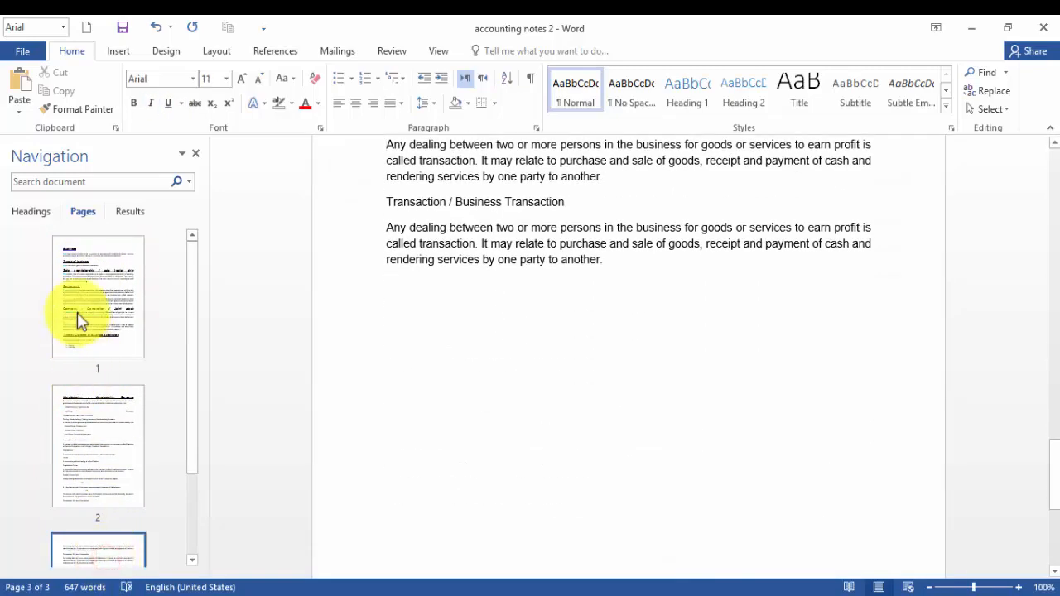
{"action": "left_click", "coordinate": [78, 317]}
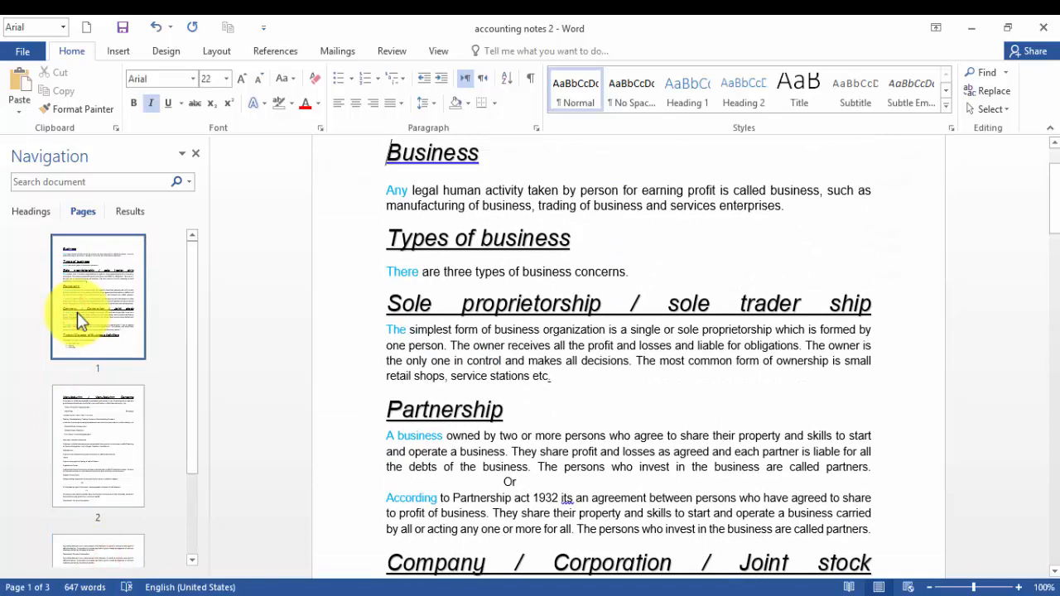
{"action": "left_click", "coordinate": [197, 155]}
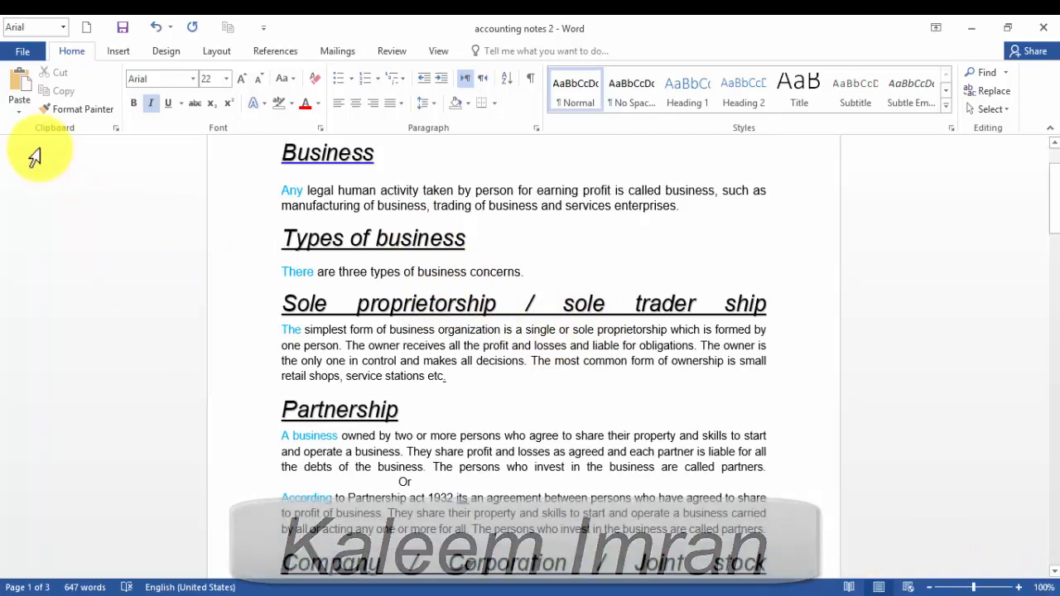
Insert the Grid cover page at the start of the accounting notes document.
{"action": "left_click", "coordinate": [118, 52]}
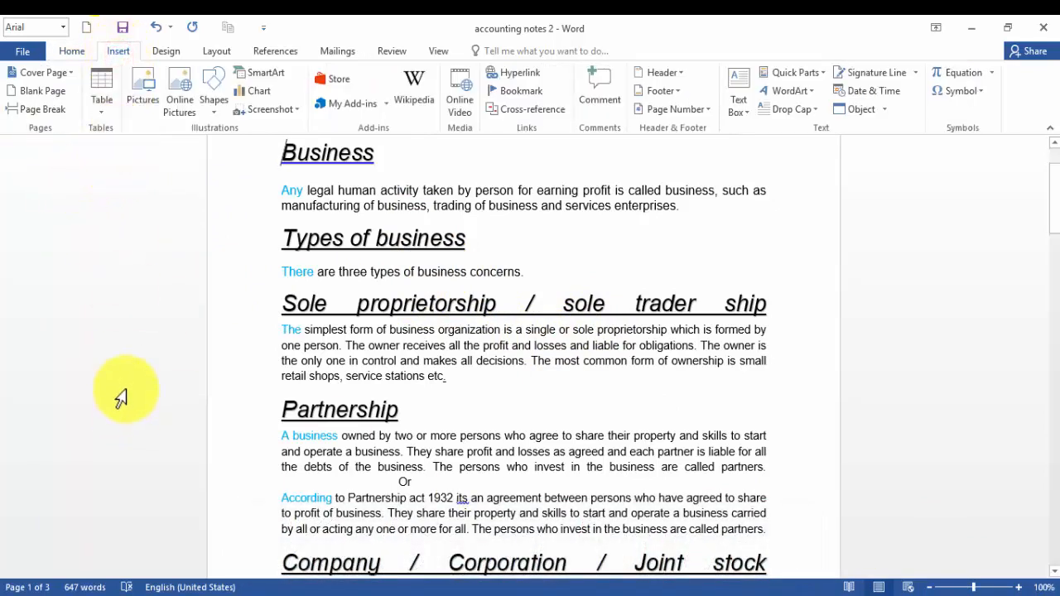
{"action": "scroll", "coordinate": [461, 318], "scroll_direction": "down", "scroll_amount": 2}
{"action": "scroll", "coordinate": [462, 318], "scroll_direction": "up", "scroll_amount": 3}
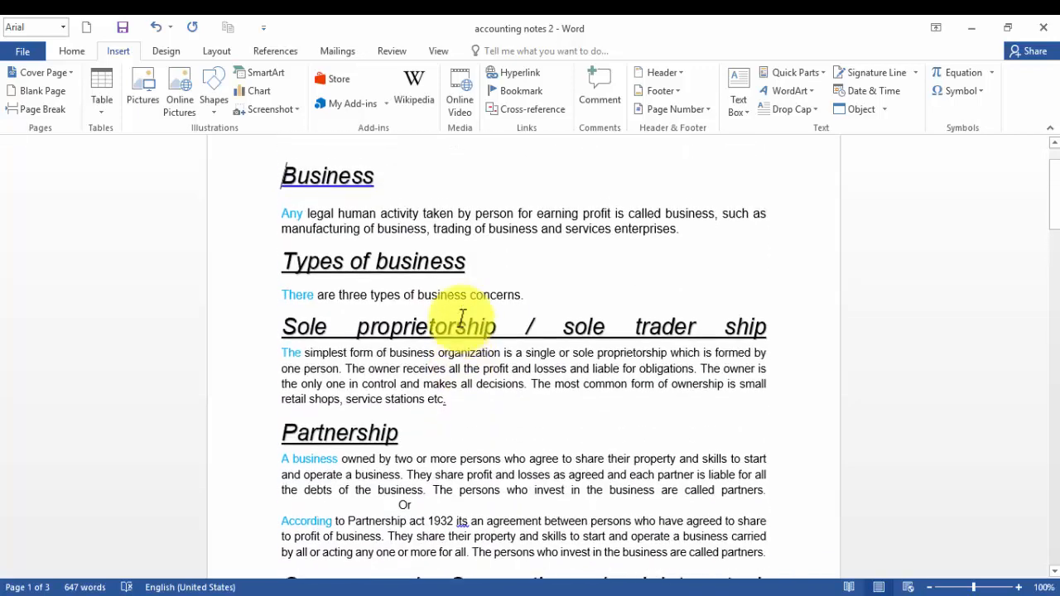
{"action": "scroll", "coordinate": [461, 318], "scroll_direction": "up", "scroll_amount": 1}
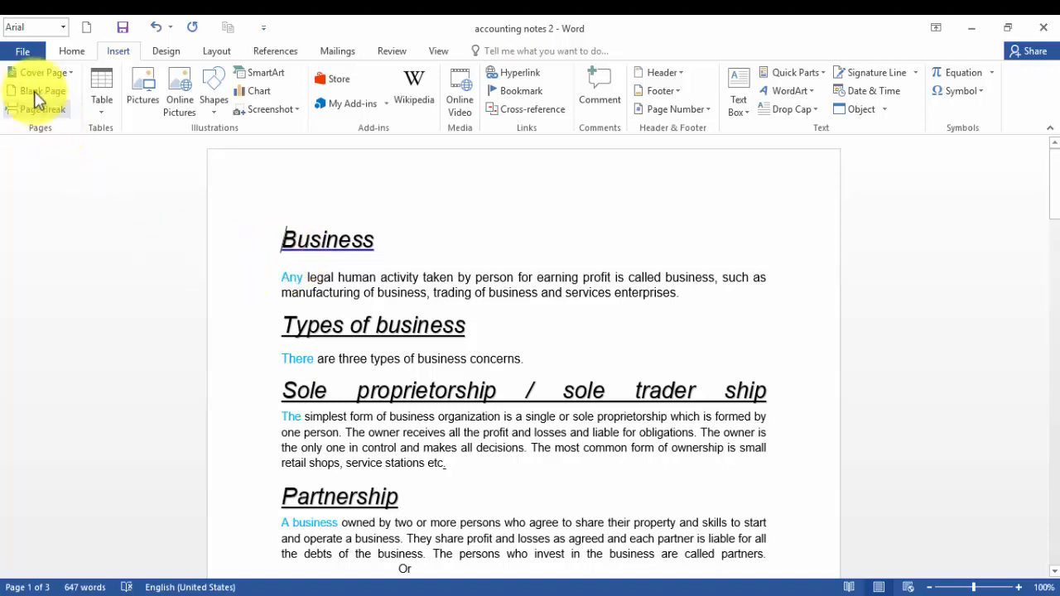
{"action": "left_click", "coordinate": [71, 73]}
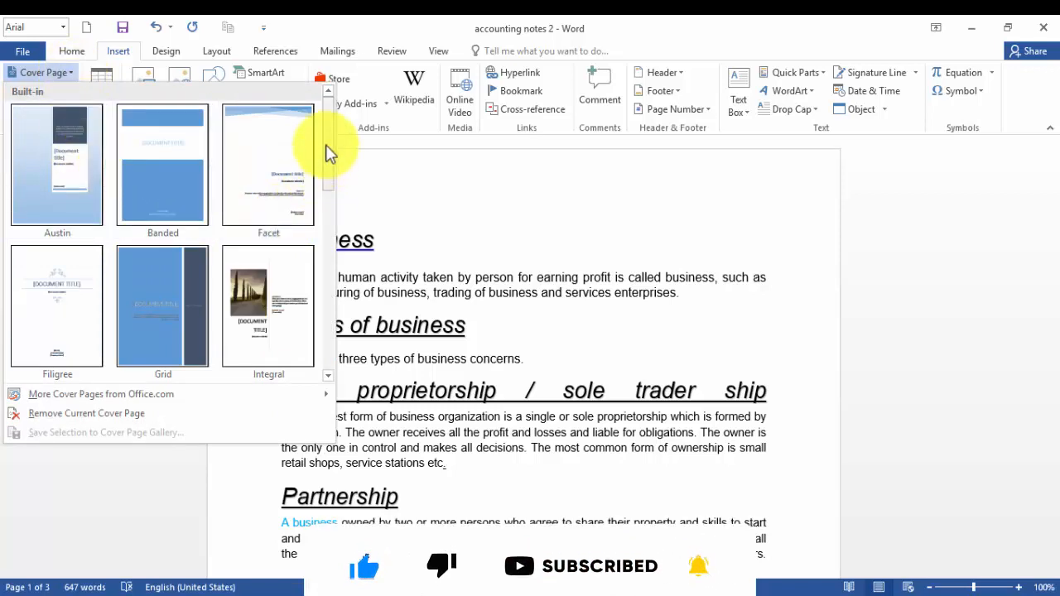
{"action": "left_click_drag", "start_coordinate": [326, 147], "coordinate": [338, 166]}
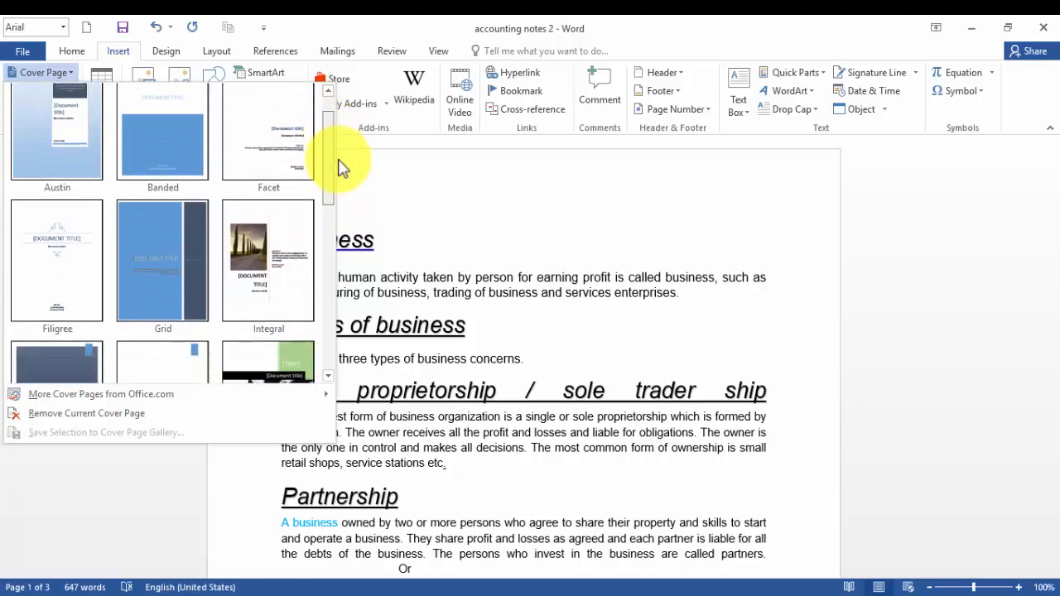
{"action": "left_click", "coordinate": [162, 252]}
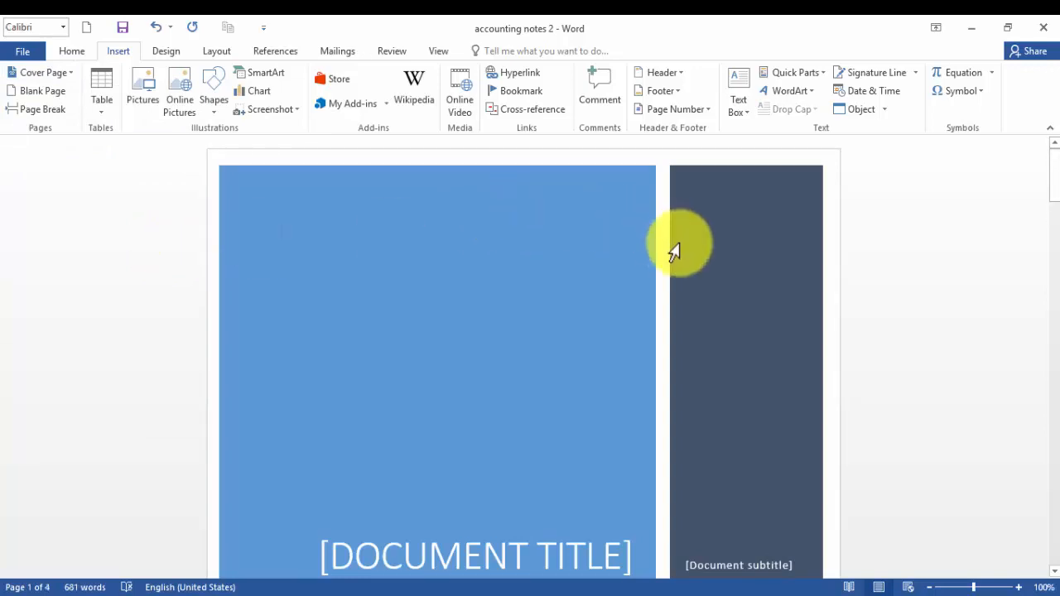
{"action": "scroll", "coordinate": [402, 225], "scroll_direction": "down", "scroll_amount": 15}
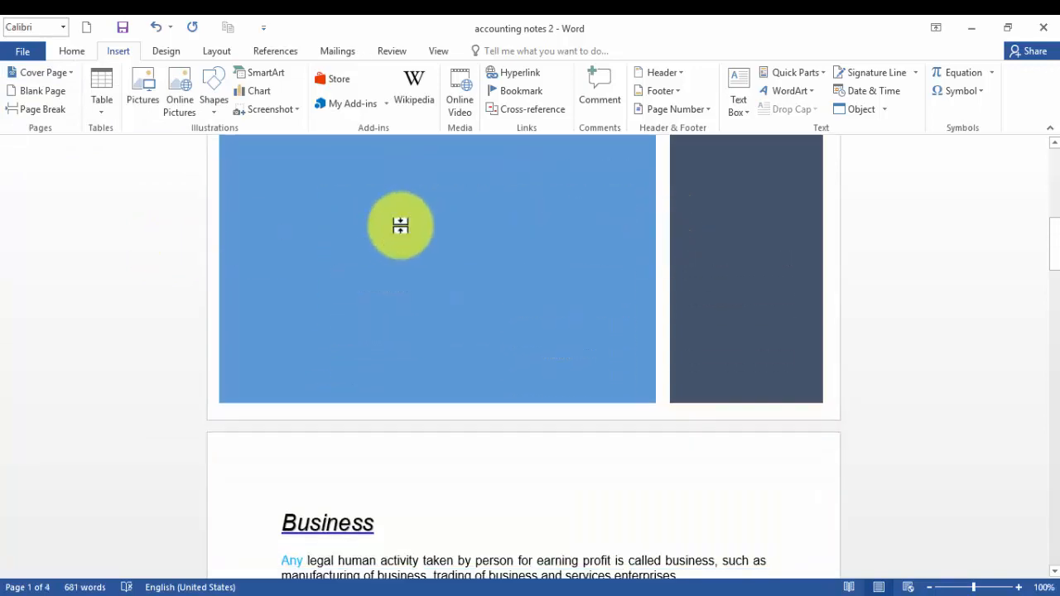
{"action": "scroll", "coordinate": [375, 266], "scroll_direction": "up", "scroll_amount": 12}
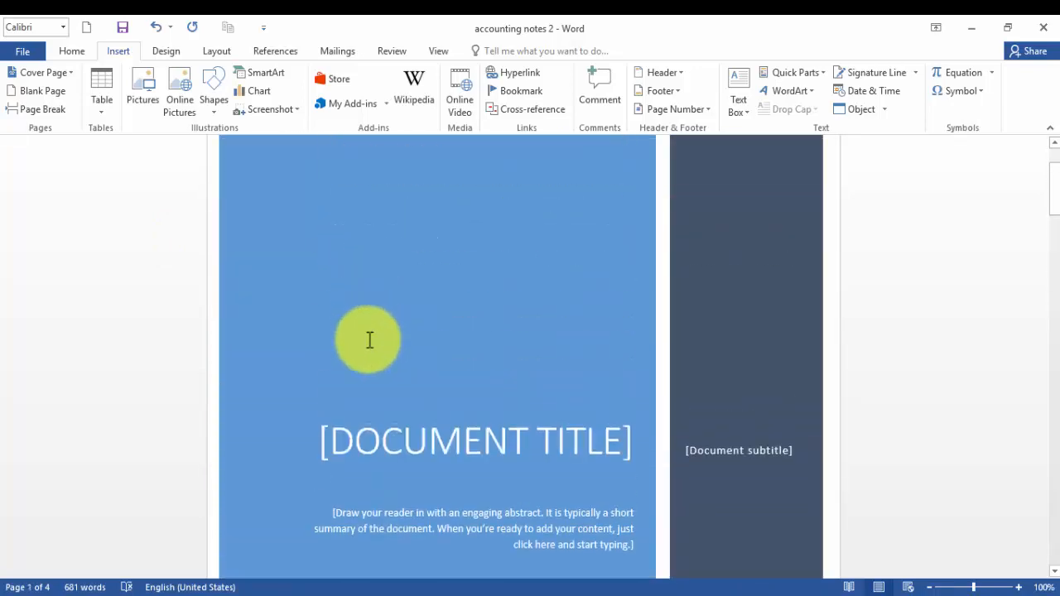
{"action": "scroll", "coordinate": [369, 339], "scroll_direction": "up", "scroll_amount": 2}
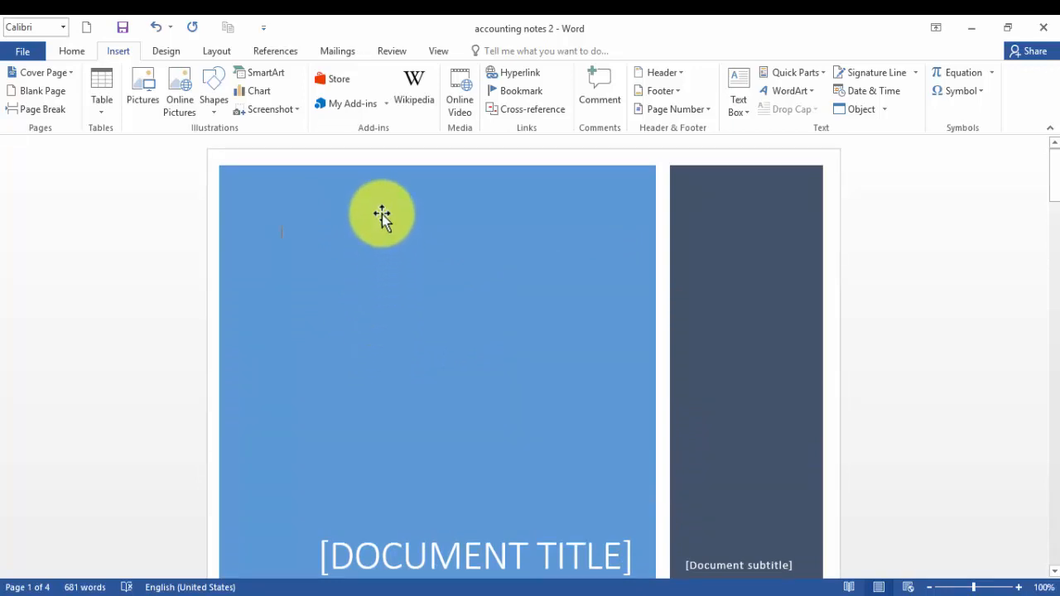
{"action": "scroll", "coordinate": [395, 221], "scroll_direction": "down", "scroll_amount": 6}
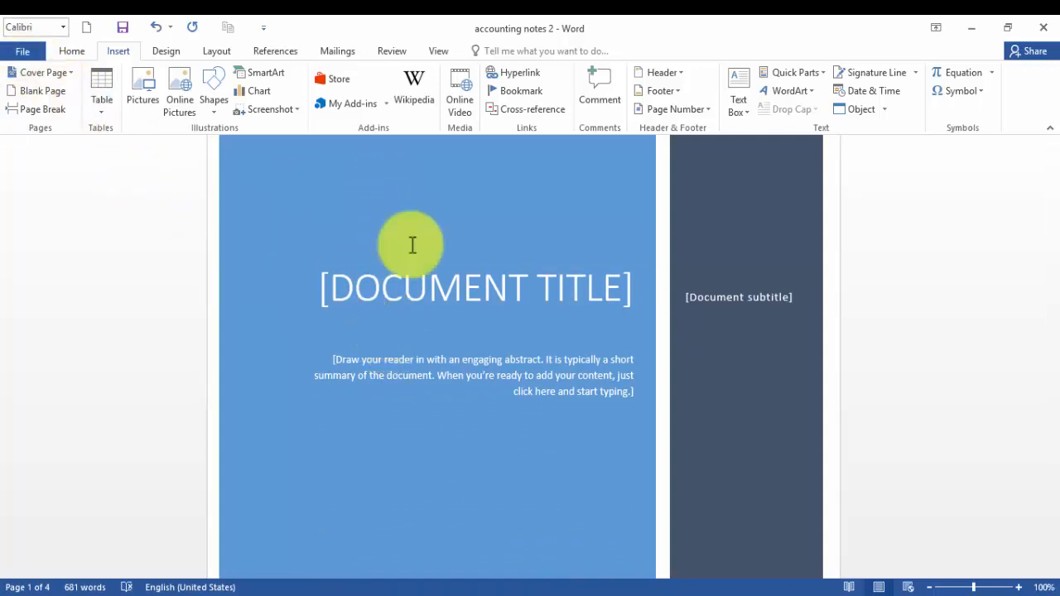
Replace the cover page's title placeholder with ACCOUNTING.
{"action": "left_click", "coordinate": [438, 289]}
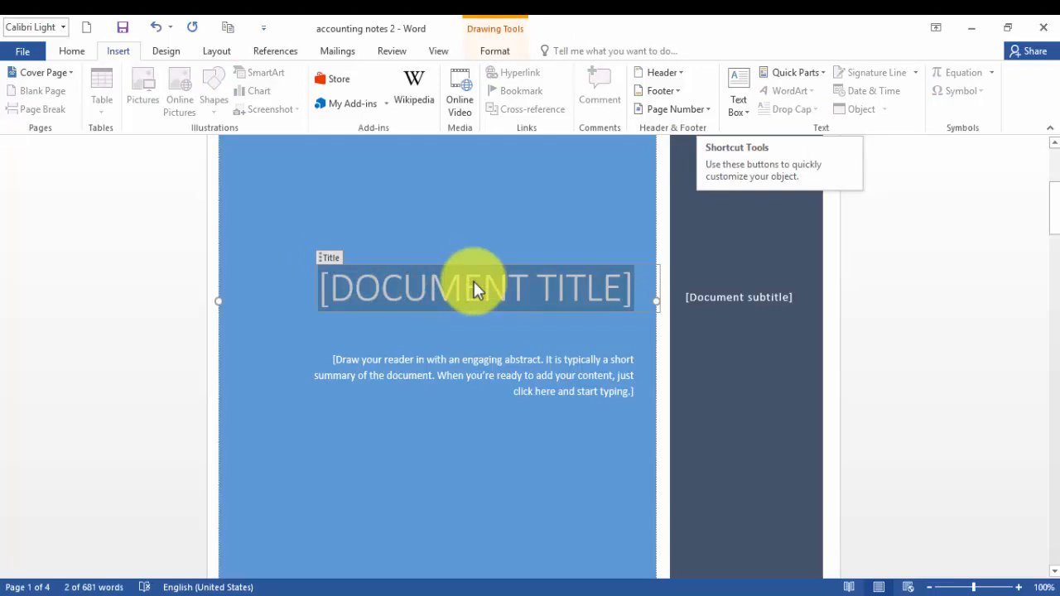
{"action": "type", "text": "ACC"}
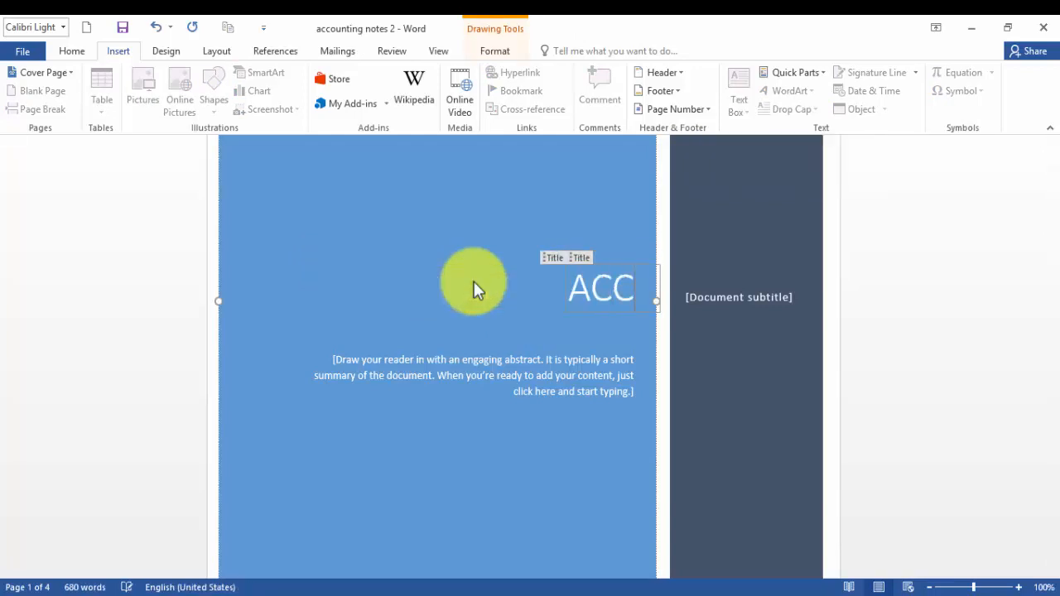
{"action": "type", "text": "OUNTING"}
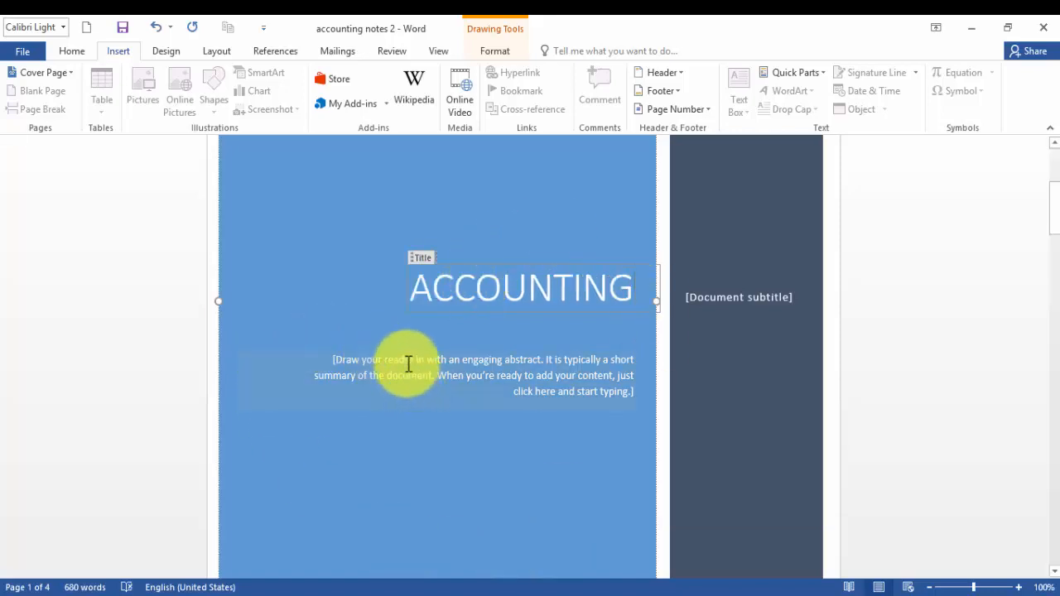
Replace the abstract placeholder with "Notes for accounts students, class i.com, d.com and b.com.".
{"action": "left_click_drag", "start_coordinate": [406, 362], "coordinate": [407, 466]}
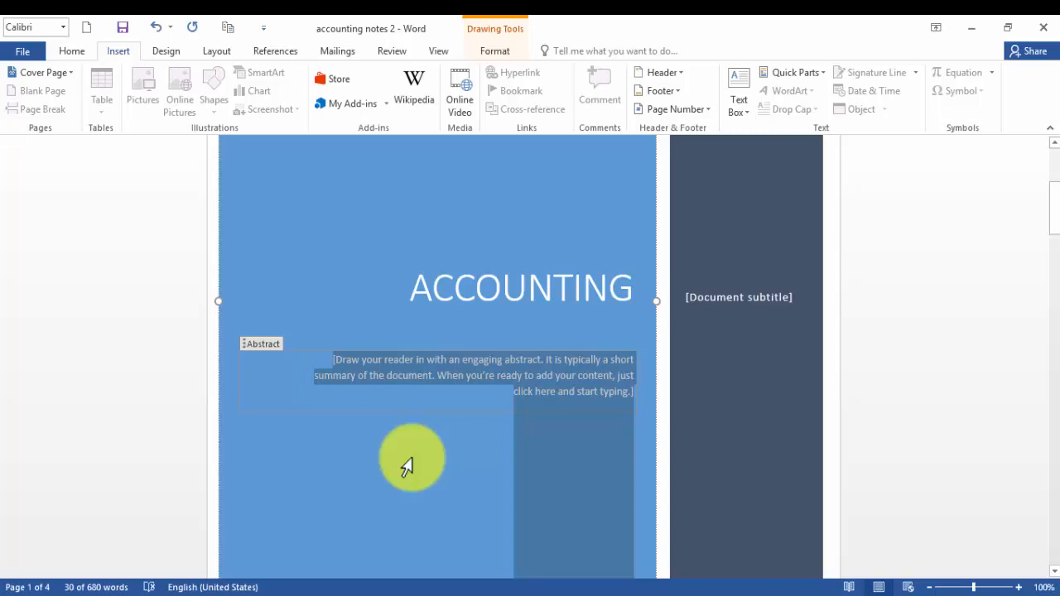
{"action": "type", "text": "no"}
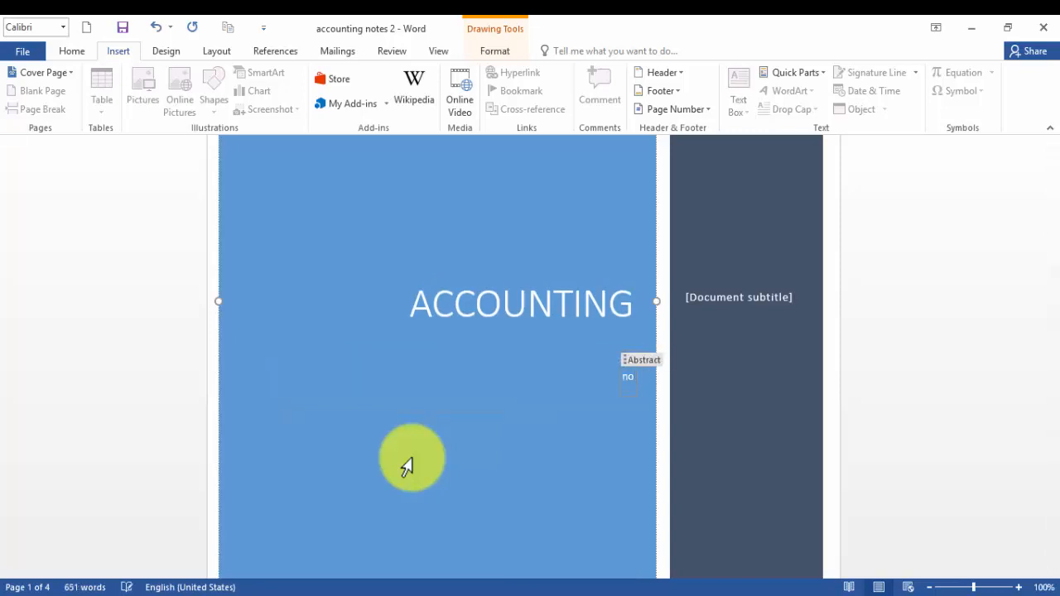
{"action": "type", "text": "tes for"}
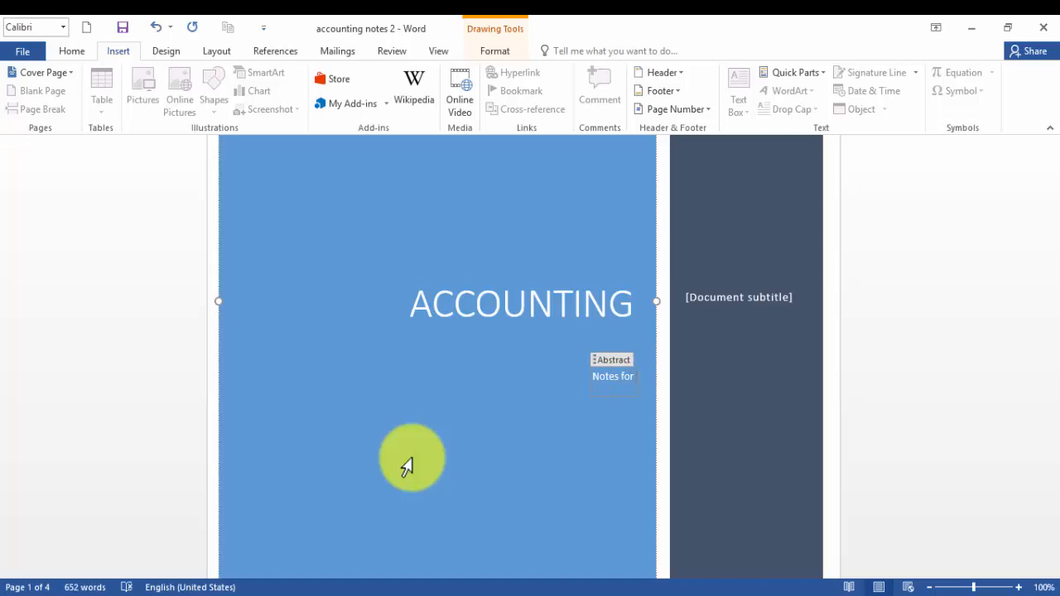
{"action": "type", "text": " a"}
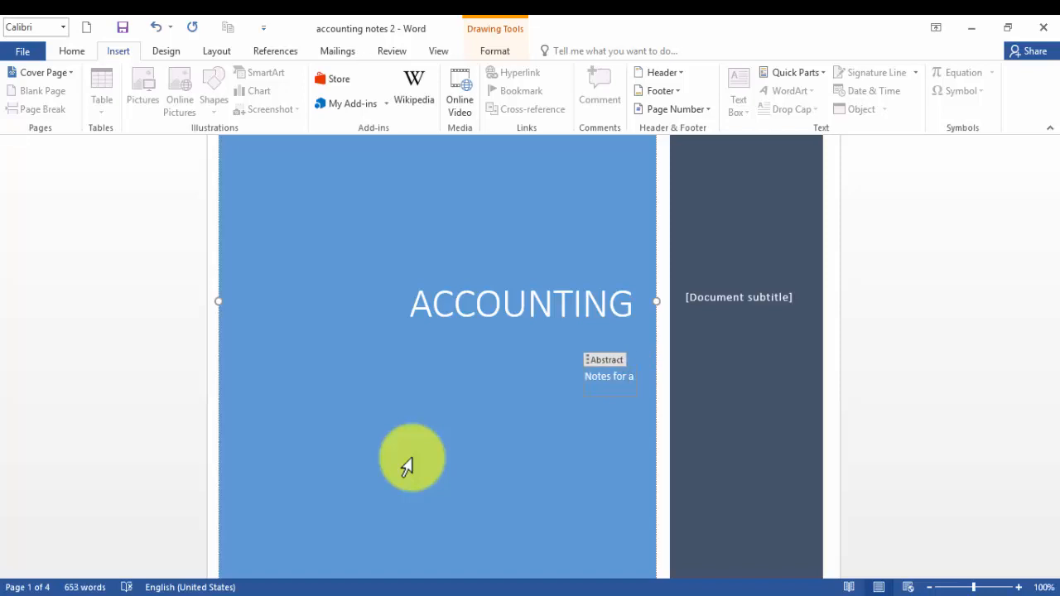
{"action": "type", "text": "ccou"}
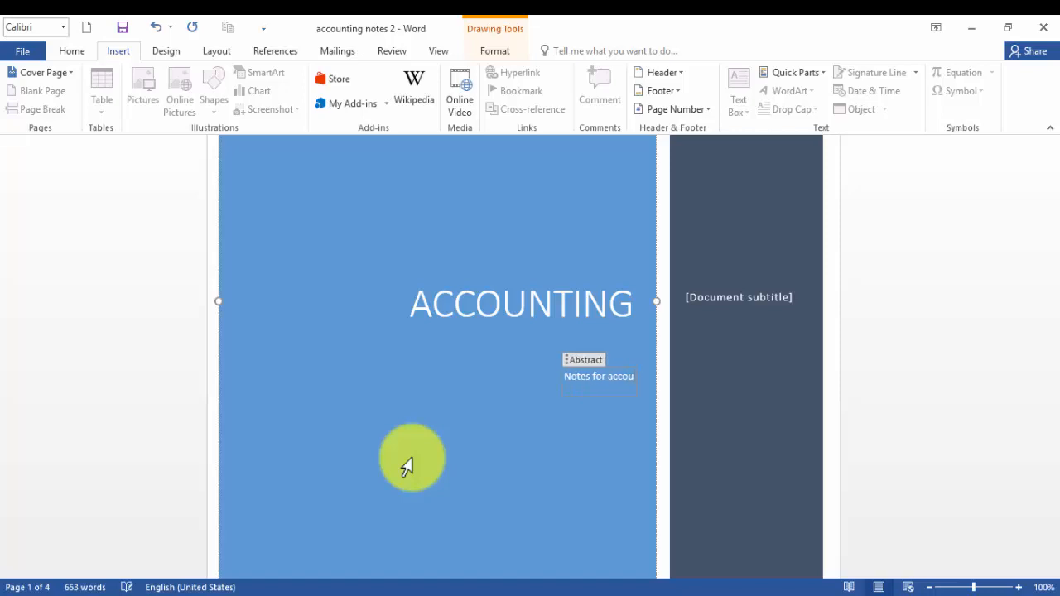
{"action": "type", "text": "nts students"}
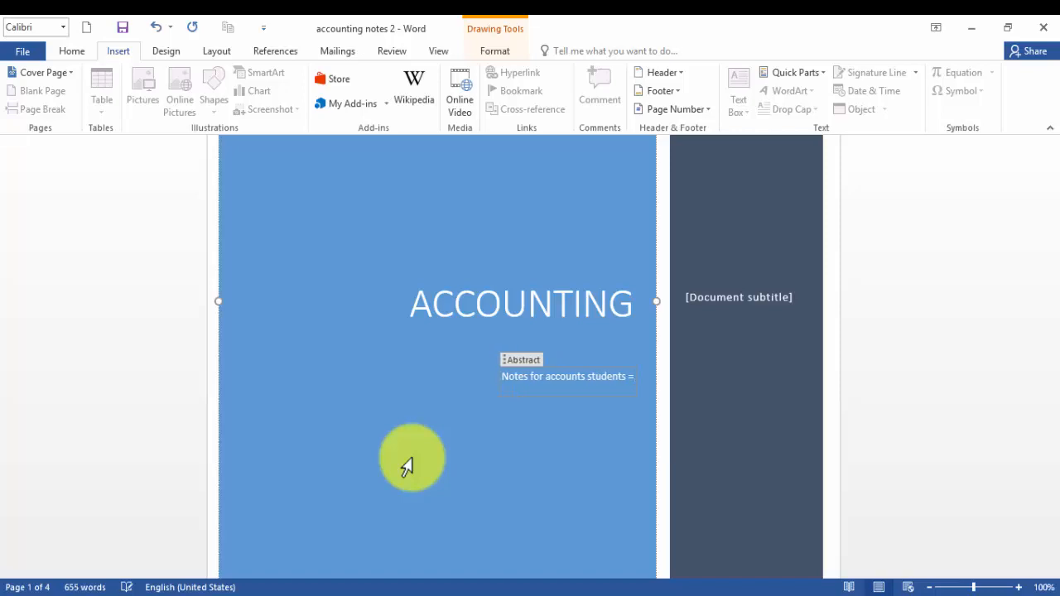
{"action": "type", "text": ", c"}
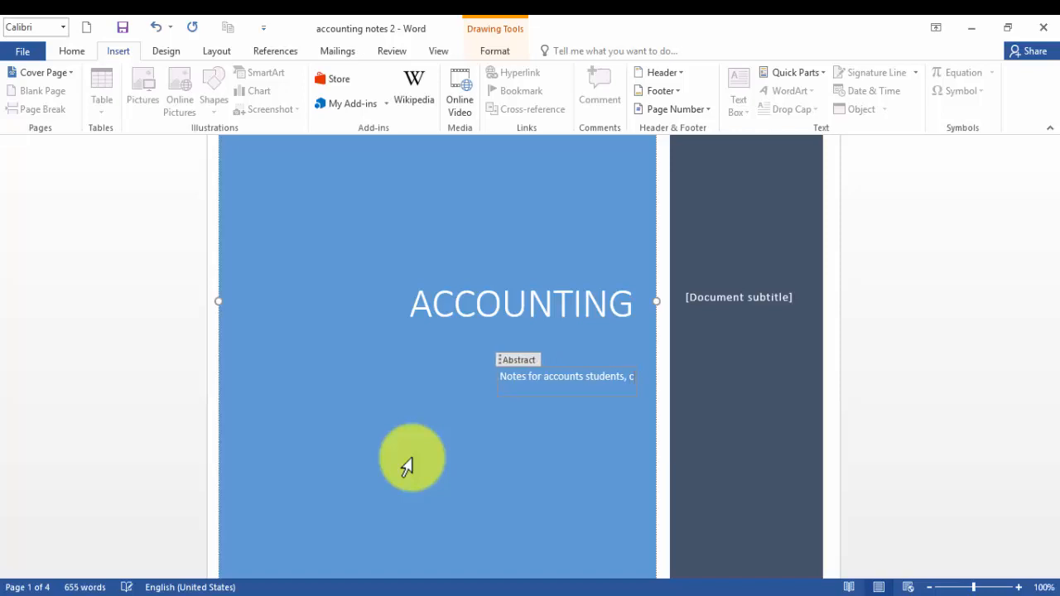
{"action": "type", "text": "lass i.com,"}
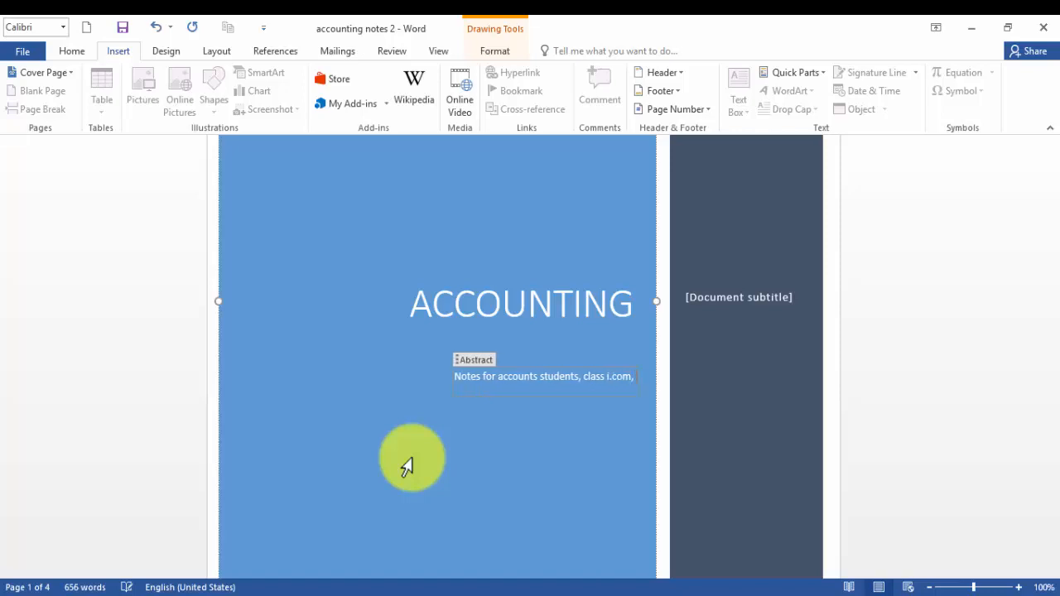
{"action": "type", "text": " d.com"}
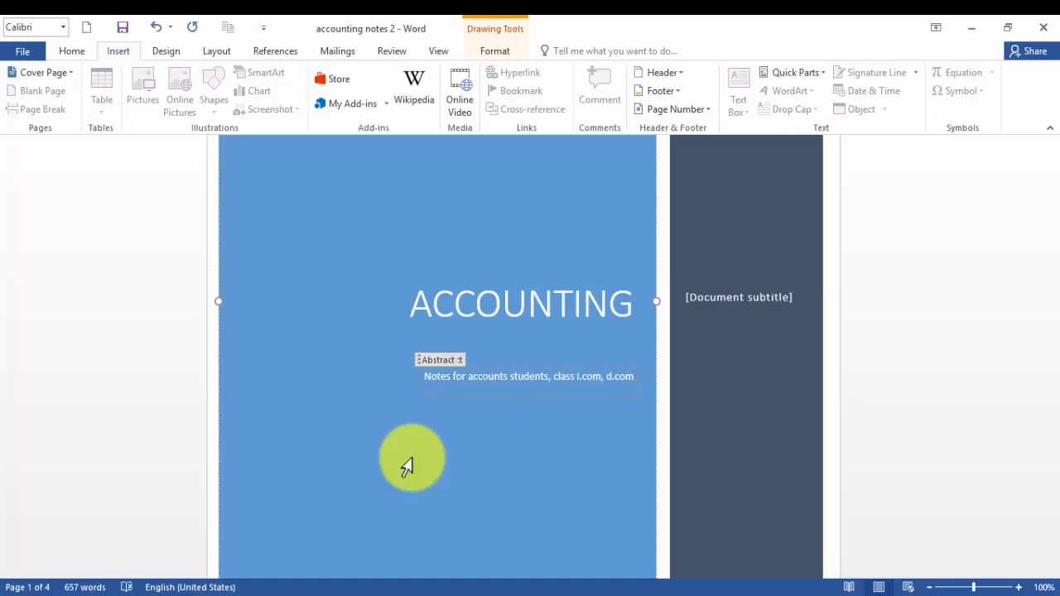
{"action": "type", "text": " and b.com"}
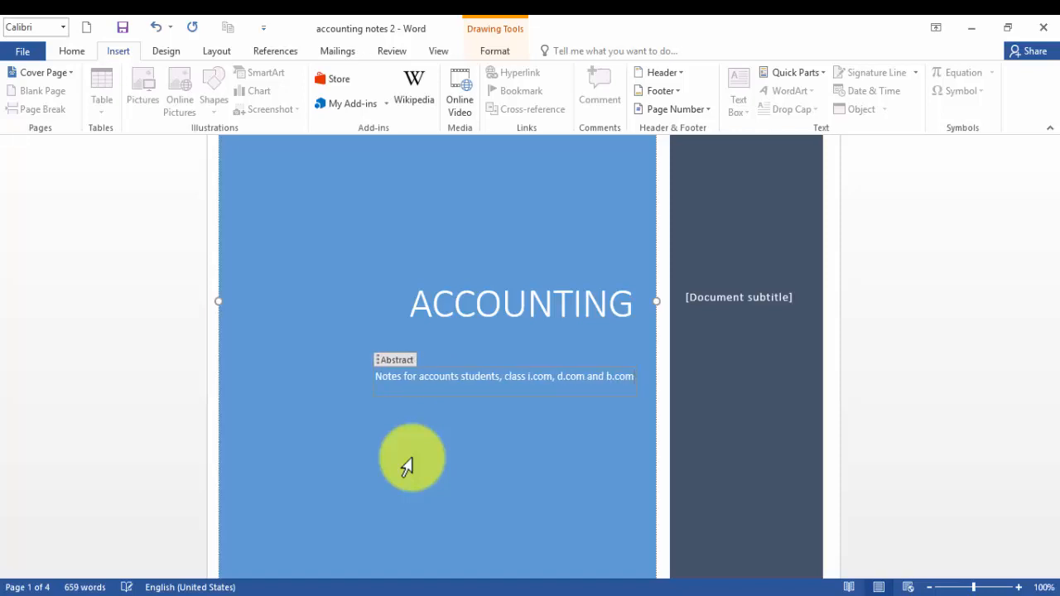
{"action": "type", "text": "."}
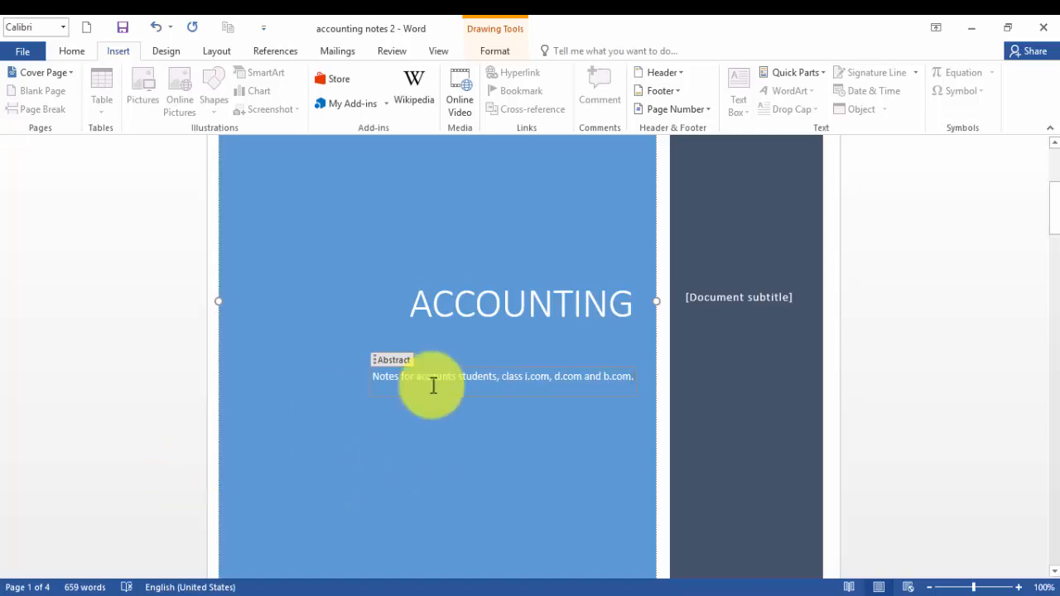
Fill in the subtitle placeholder with "By" followed by the author's name.
{"action": "left_click", "coordinate": [746, 296]}
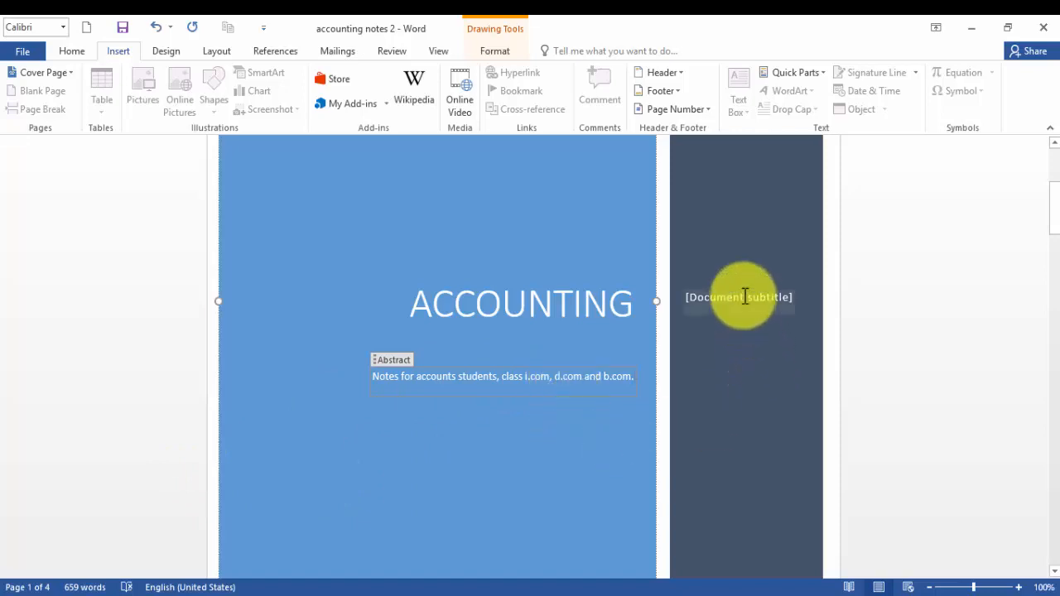
{"action": "left_click", "coordinate": [745, 296]}
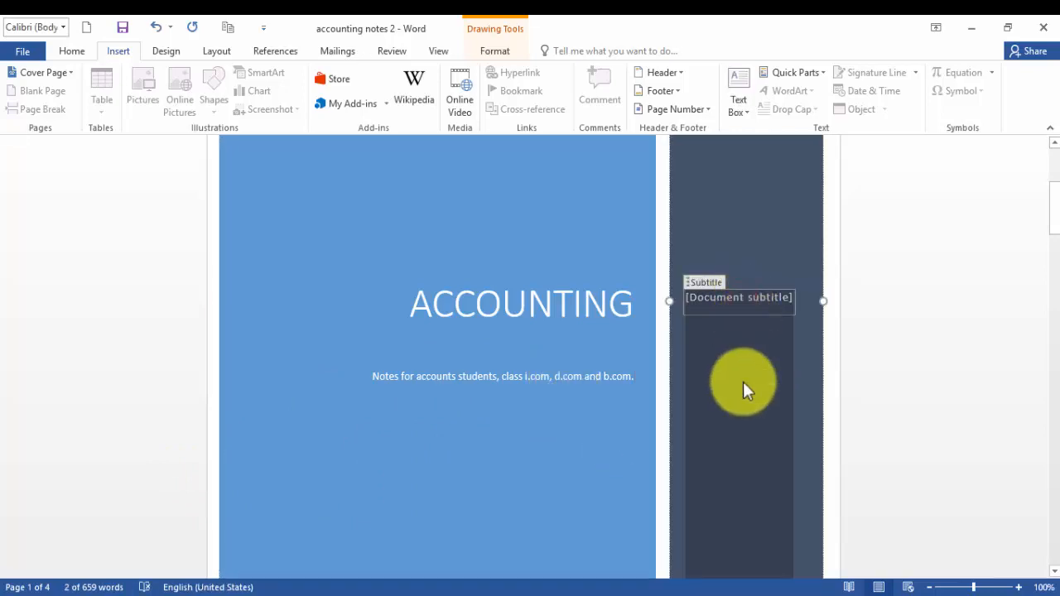
{"action": "type", "text": "by "}
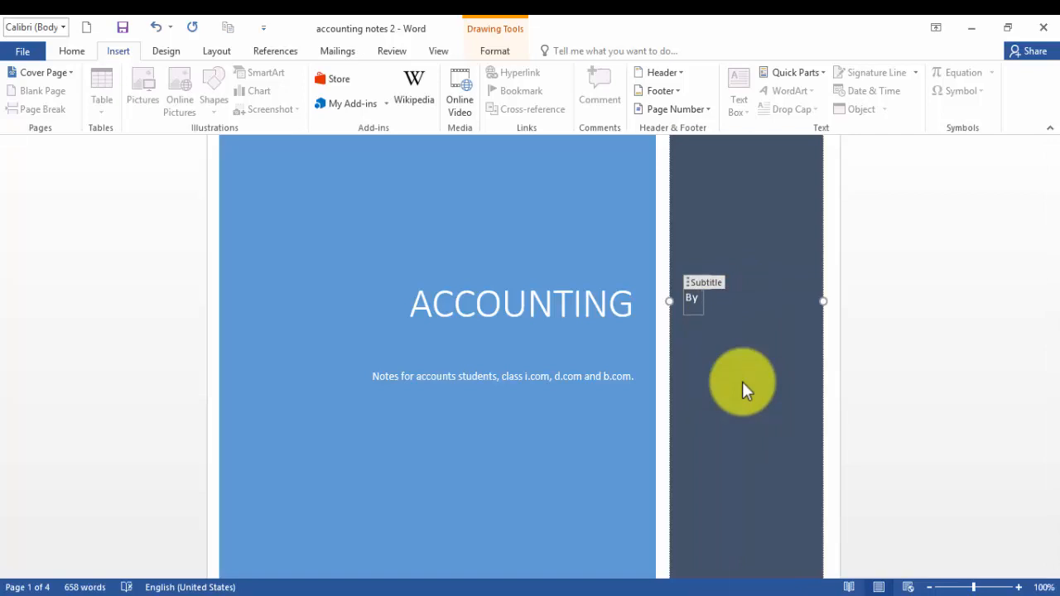
{"action": "type", "text": "kaleem imran"}
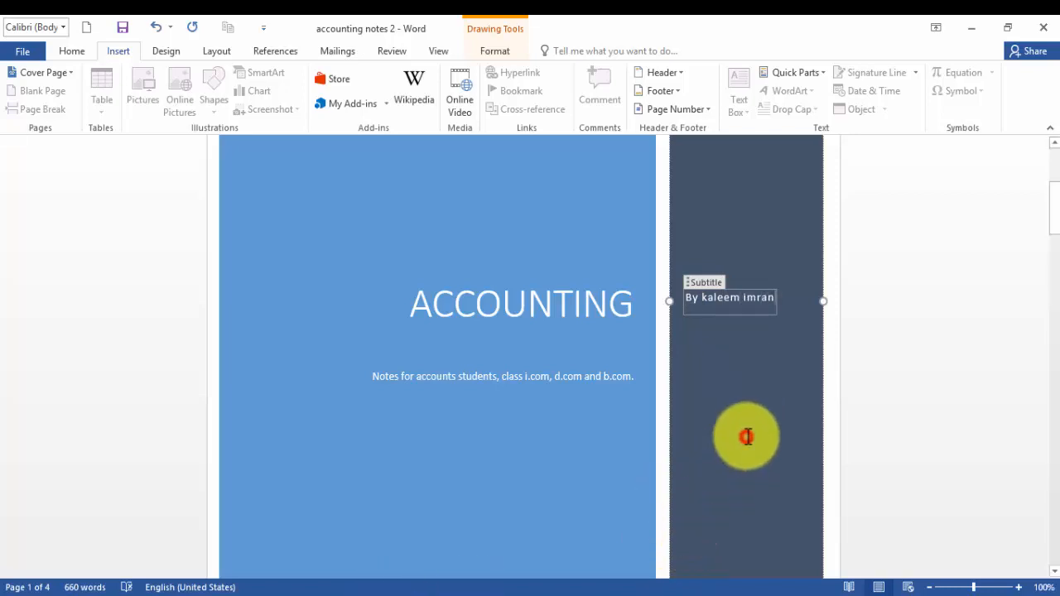
Preview the document in the print view, scrolling through the cover and following page, then return to editing.
{"action": "scroll", "coordinate": [475, 405], "scroll_direction": "down", "scroll_amount": 6}
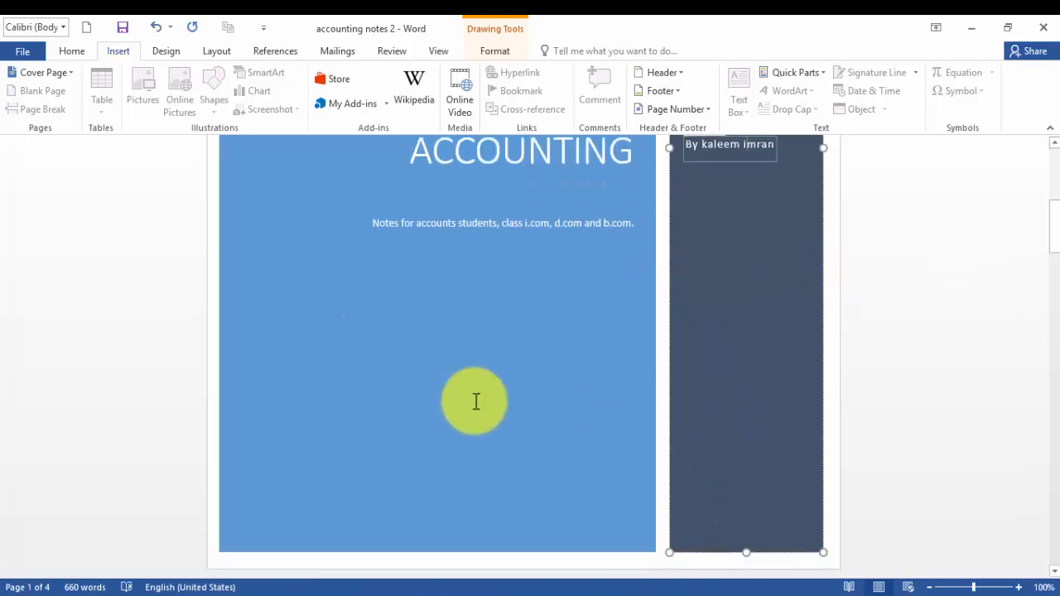
{"action": "scroll", "coordinate": [476, 399], "scroll_direction": "up", "scroll_amount": 4}
{"action": "scroll", "coordinate": [475, 389], "scroll_direction": "up", "scroll_amount": 3}
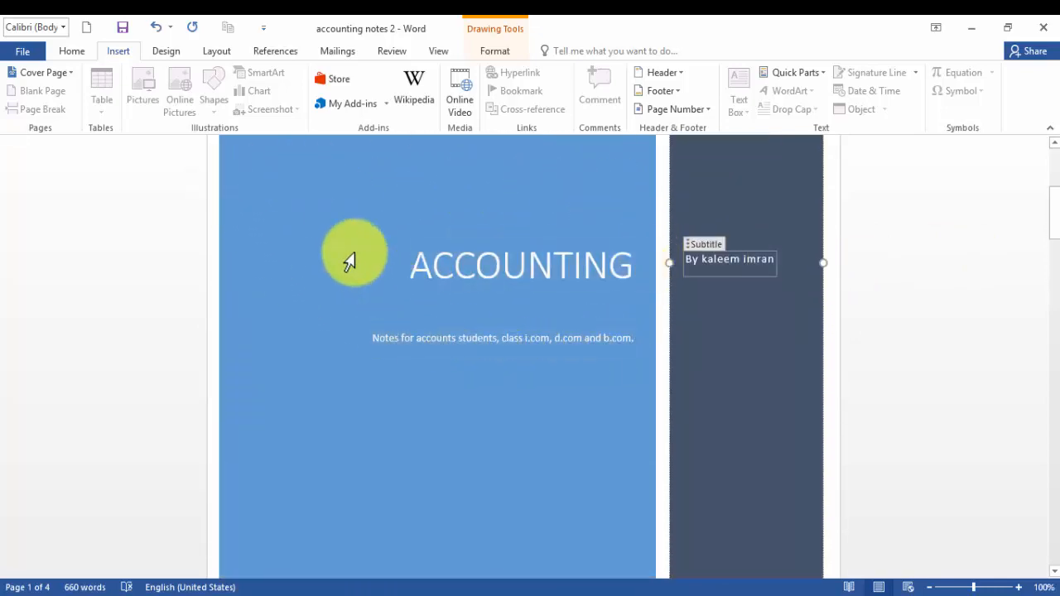
{"action": "left_click", "coordinate": [23, 55]}
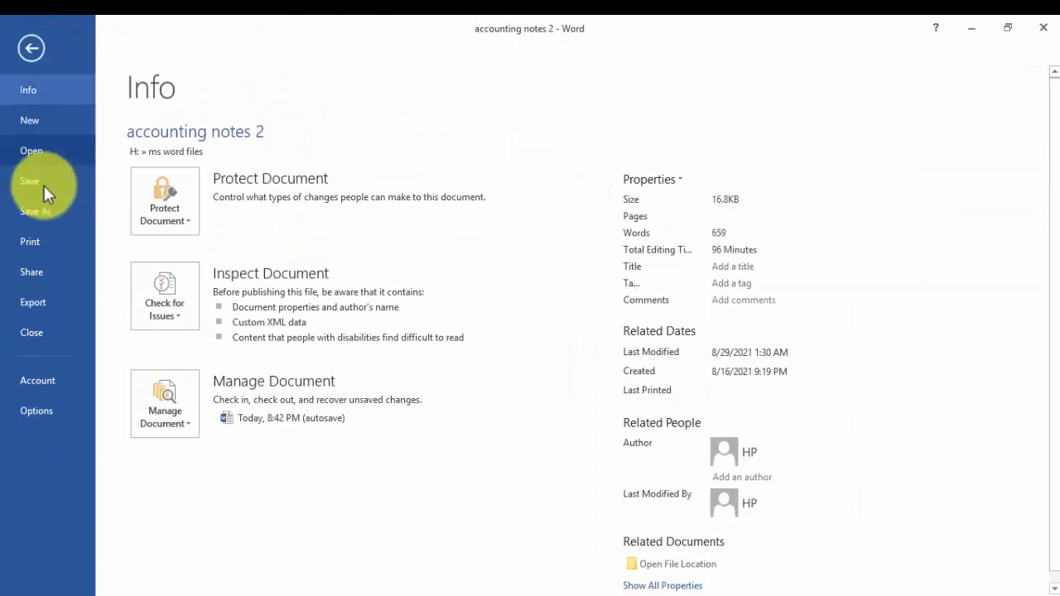
{"action": "left_click", "coordinate": [31, 243]}
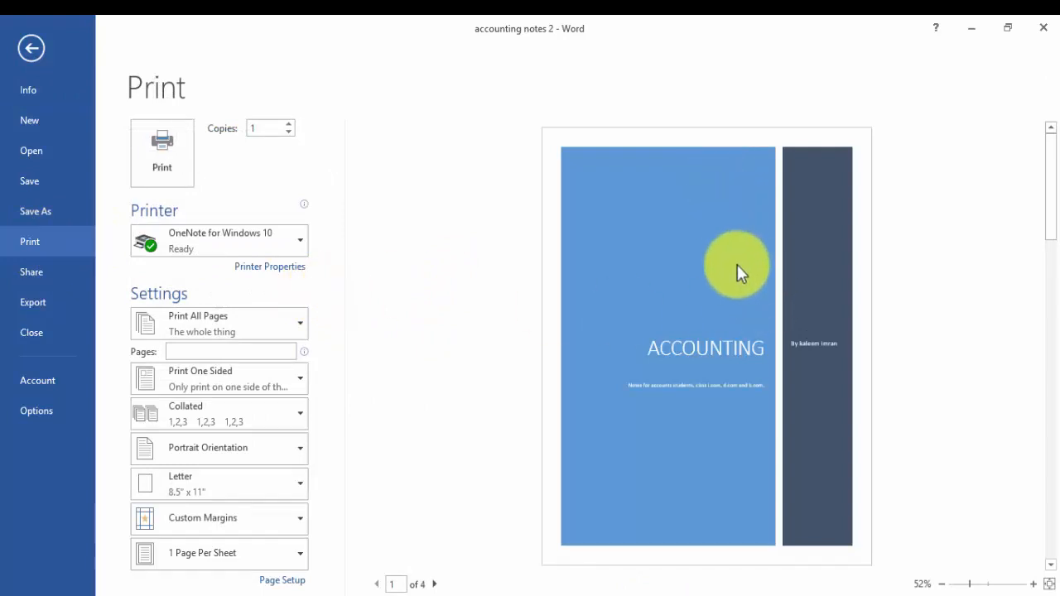
{"action": "scroll", "coordinate": [740, 456], "scroll_direction": "down", "scroll_amount": 1}
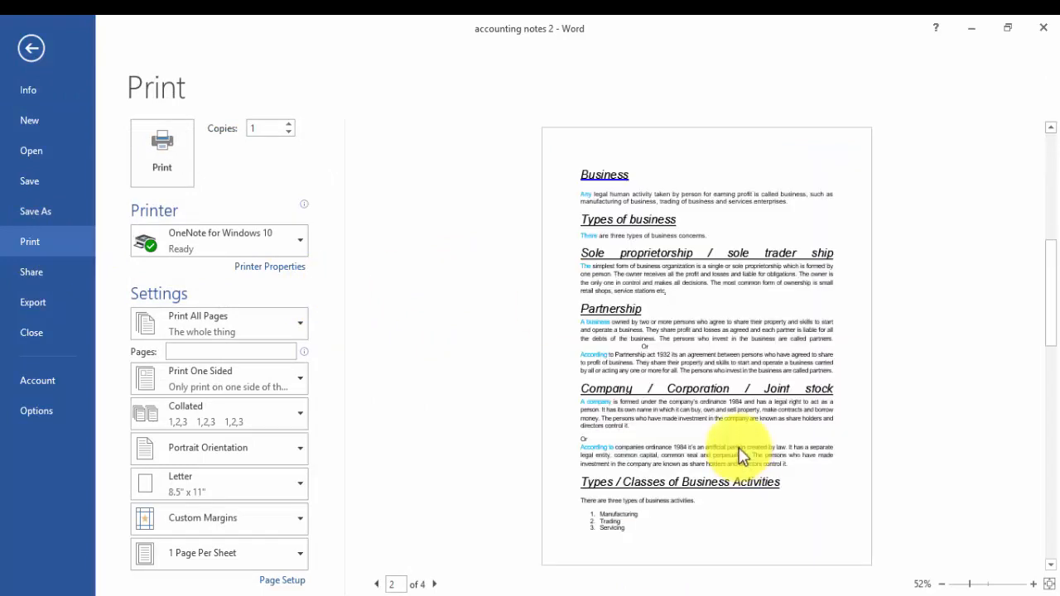
{"action": "scroll", "coordinate": [740, 456], "scroll_direction": "down", "scroll_amount": 1}
{"action": "scroll", "coordinate": [740, 456], "scroll_direction": "up", "scroll_amount": 2}
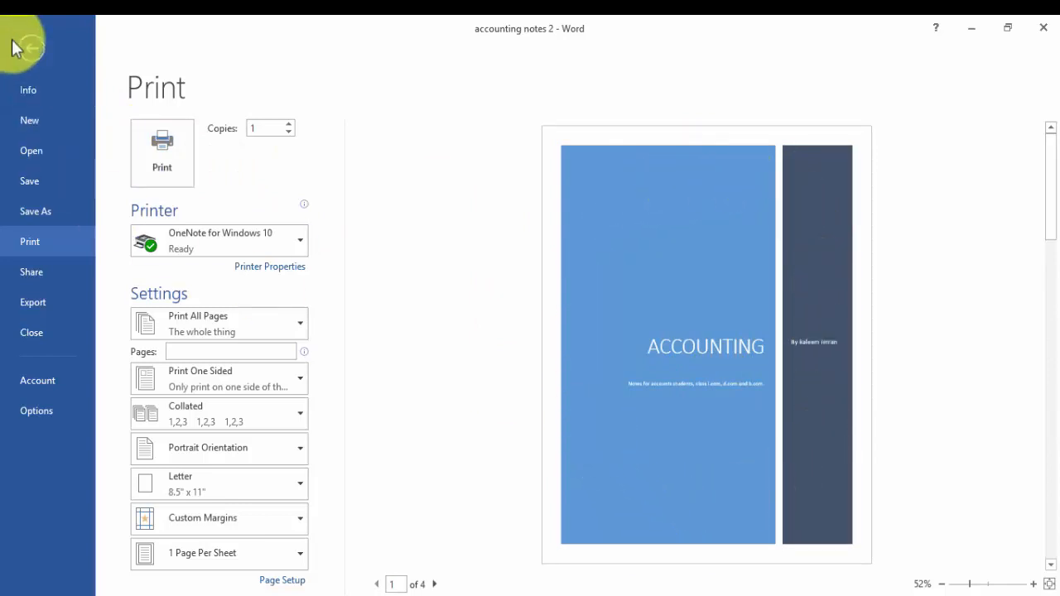
{"action": "left_click", "coordinate": [34, 48]}
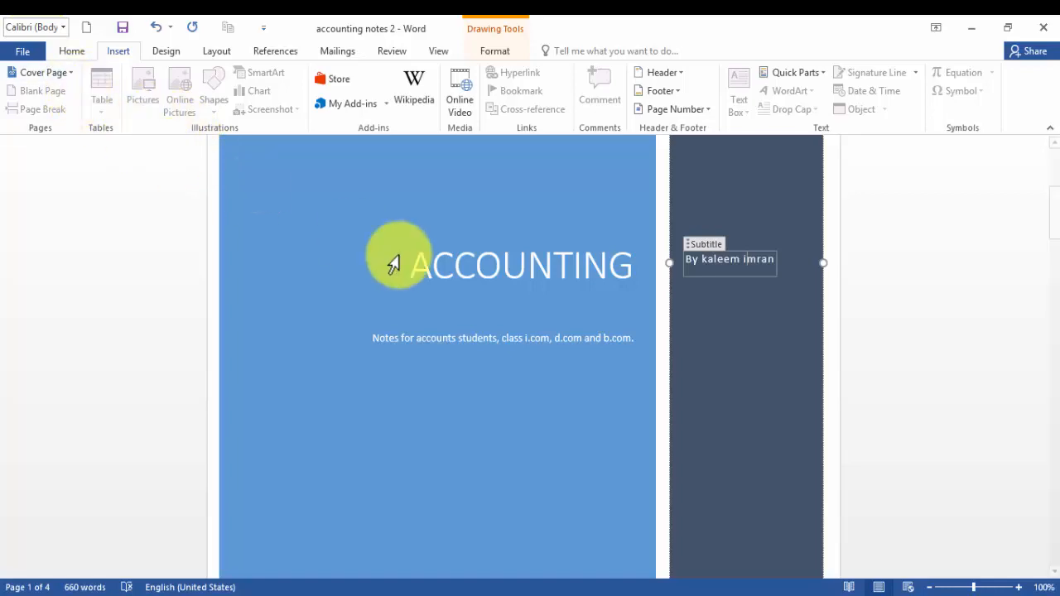
Scroll through the document pages following the cover page to review the content.
{"action": "scroll", "coordinate": [576, 340], "scroll_direction": "down", "scroll_amount": 1}
{"action": "scroll", "coordinate": [576, 340], "scroll_direction": "down", "scroll_amount": 10}
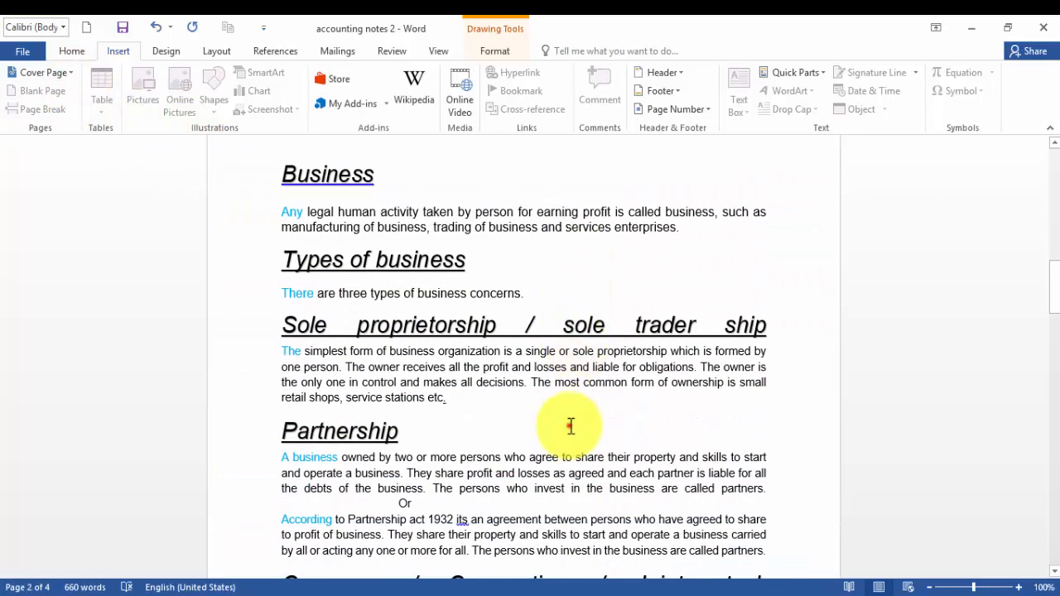
{"action": "left_click", "coordinate": [570, 425]}
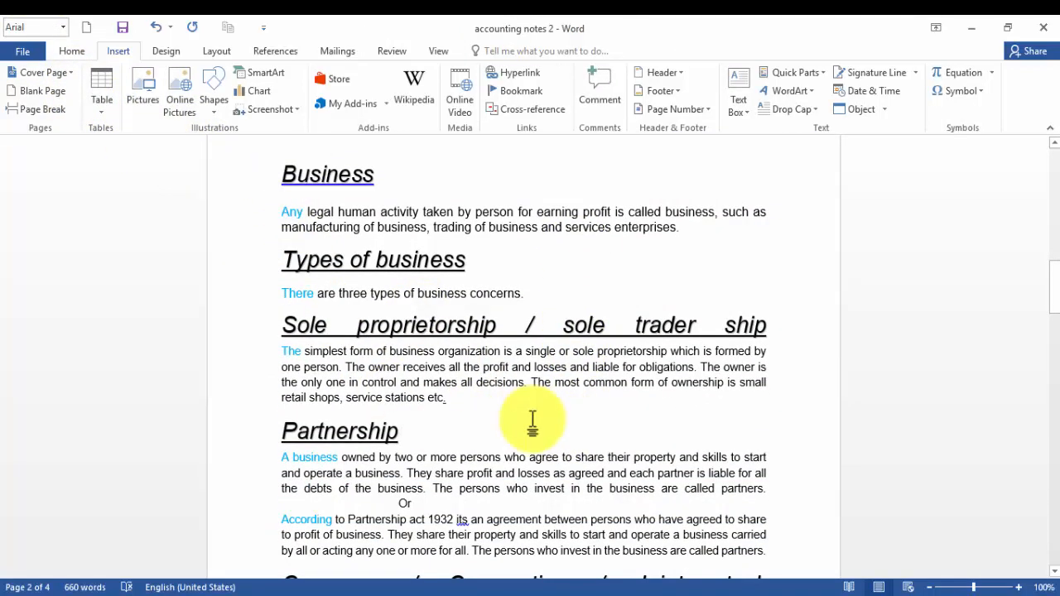
{"action": "scroll", "coordinate": [528, 362], "scroll_direction": "down", "scroll_amount": 3}
{"action": "scroll", "coordinate": [528, 361], "scroll_direction": "down", "scroll_amount": 10}
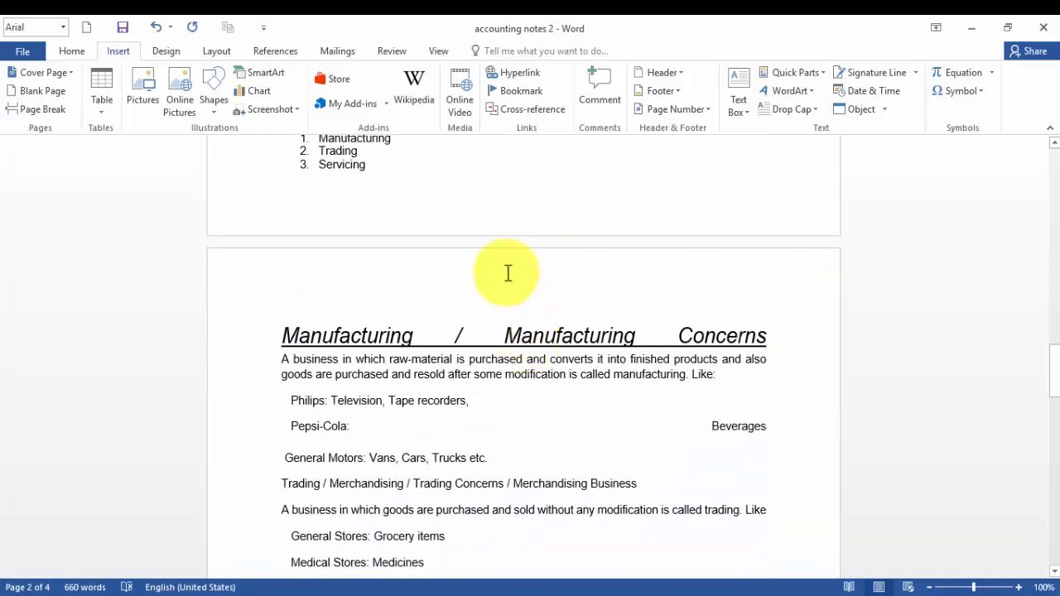
{"action": "scroll", "coordinate": [507, 268], "scroll_direction": "up", "scroll_amount": 1}
{"action": "scroll", "coordinate": [508, 268], "scroll_direction": "down", "scroll_amount": 20}
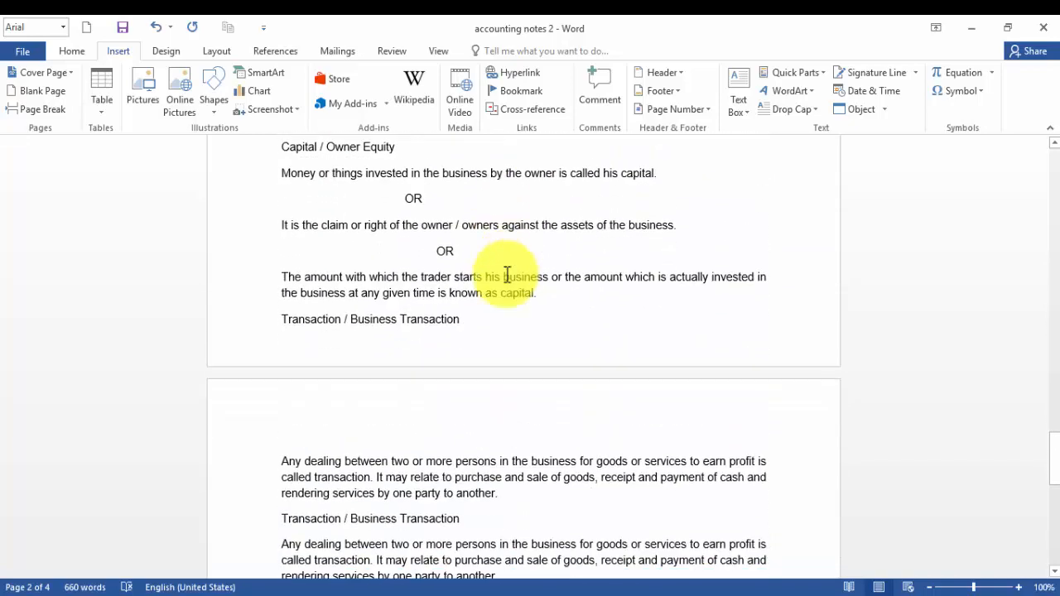
{"action": "scroll", "coordinate": [507, 275], "scroll_direction": "up", "scroll_amount": 3}
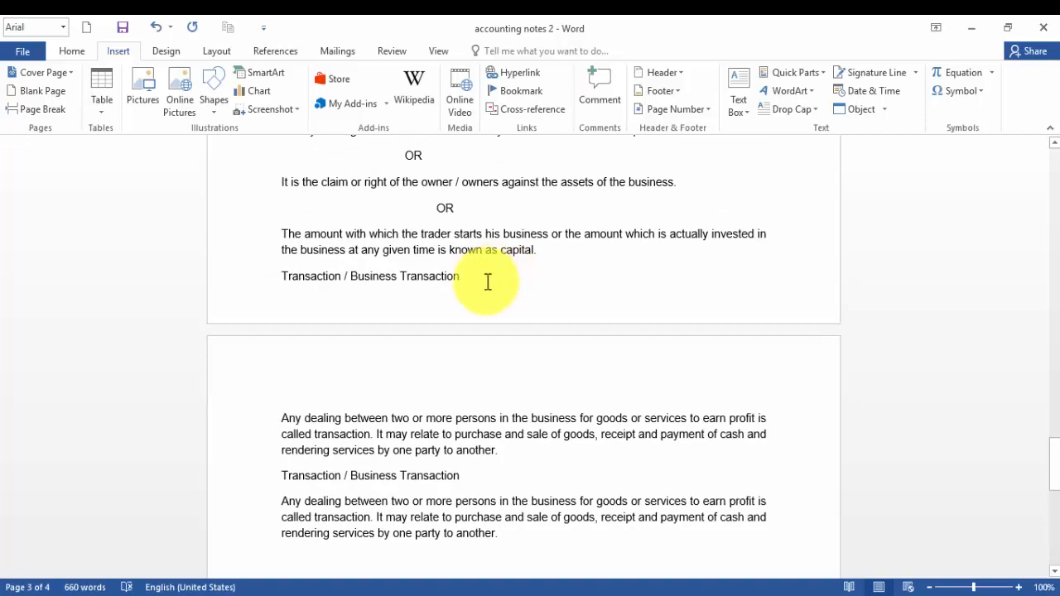
{"action": "scroll", "coordinate": [487, 282], "scroll_direction": "up", "scroll_amount": 10}
{"action": "scroll", "coordinate": [488, 284], "scroll_direction": "up", "scroll_amount": 20}
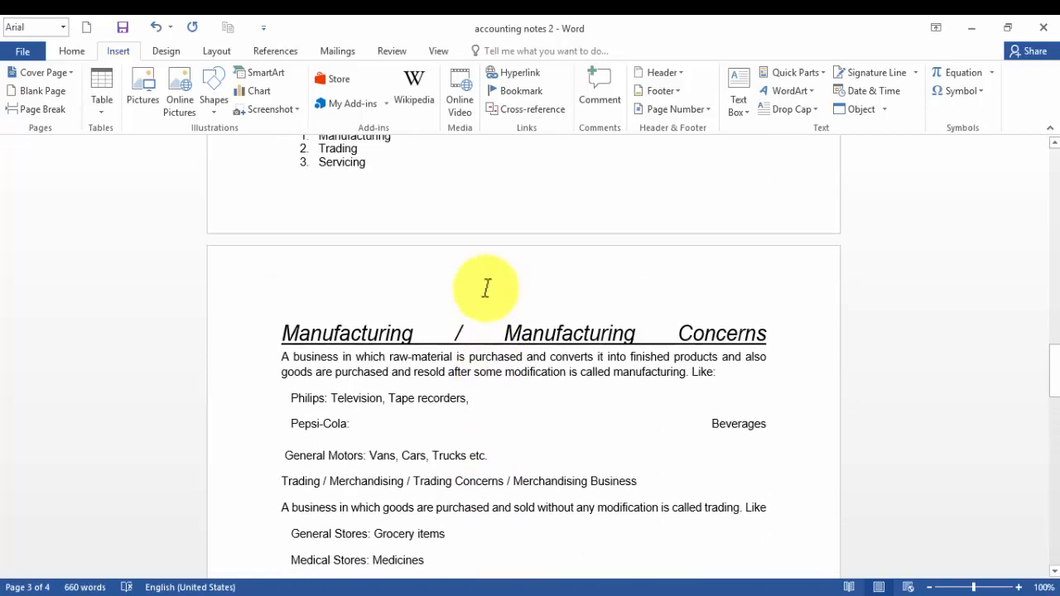
{"action": "scroll", "coordinate": [487, 288], "scroll_direction": "up", "scroll_amount": 7}
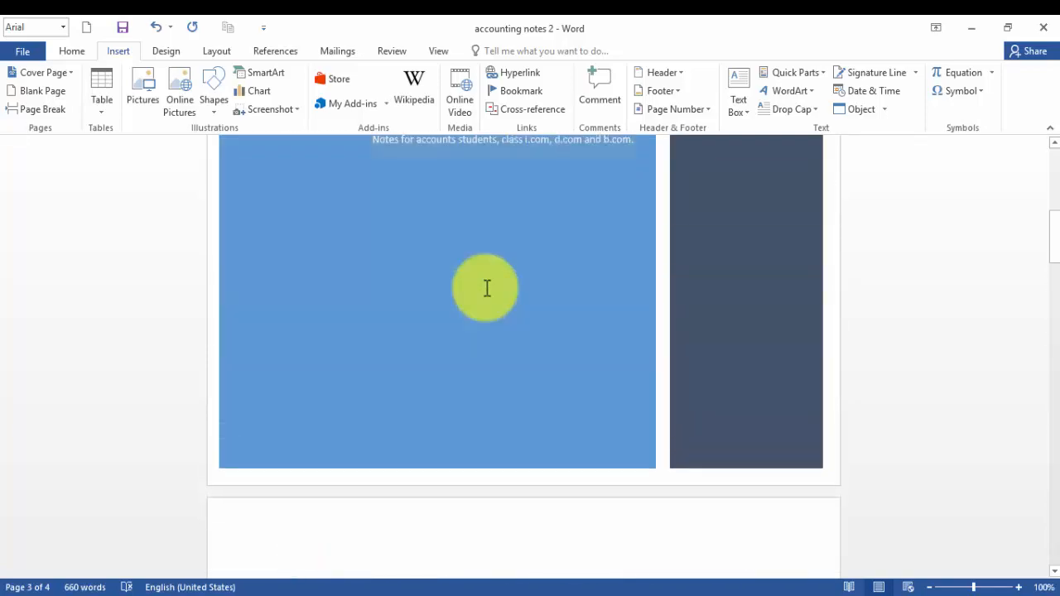
{"action": "scroll", "coordinate": [473, 232], "scroll_direction": "down", "scroll_amount": 7}
{"action": "scroll", "coordinate": [473, 232], "scroll_direction": "down", "scroll_amount": 2}
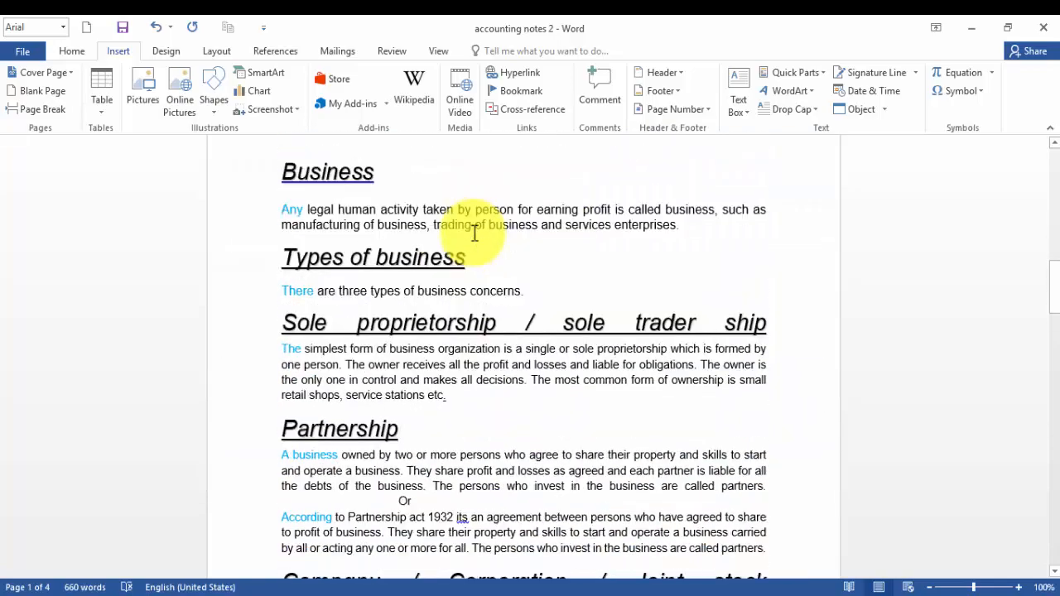
{"action": "scroll", "coordinate": [468, 265], "scroll_direction": "up", "scroll_amount": 1}
{"action": "scroll", "coordinate": [465, 296], "scroll_direction": "down", "scroll_amount": 20}
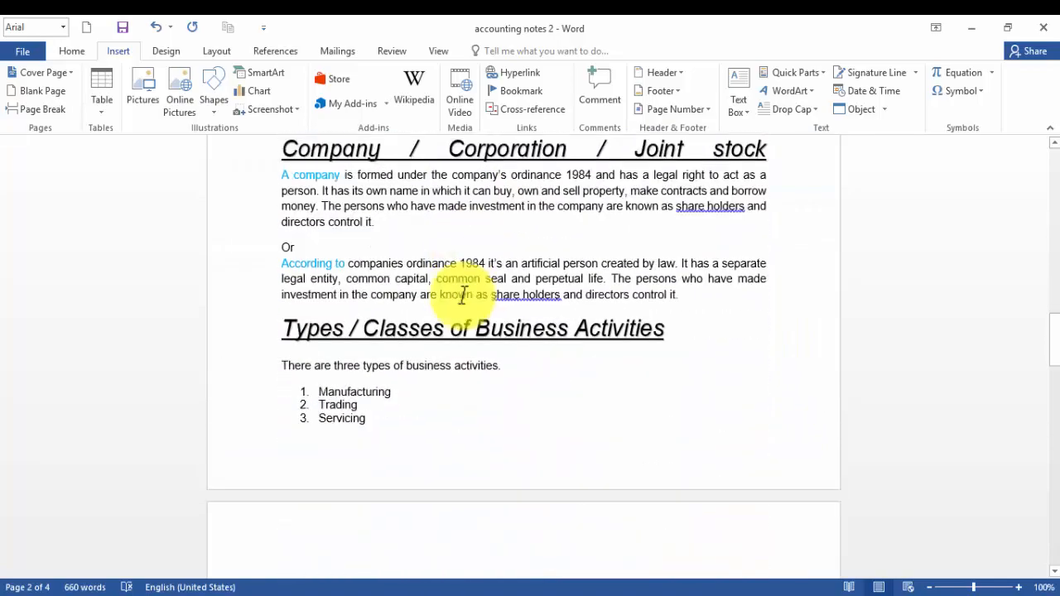
{"action": "scroll", "coordinate": [512, 248], "scroll_direction": "down", "scroll_amount": 12}
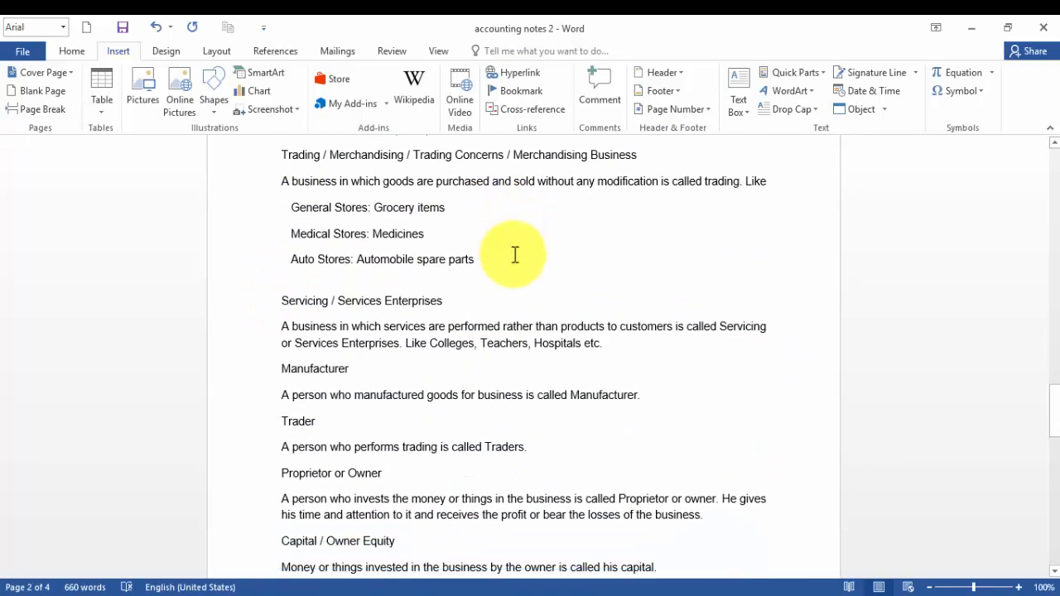
Review the end of the Types / Classes of Business Activities section and the start of the Manufacturing page.
{"action": "scroll", "coordinate": [516, 273], "scroll_direction": "up", "scroll_amount": 13}
{"action": "scroll", "coordinate": [516, 275], "scroll_direction": "up", "scroll_amount": 7}
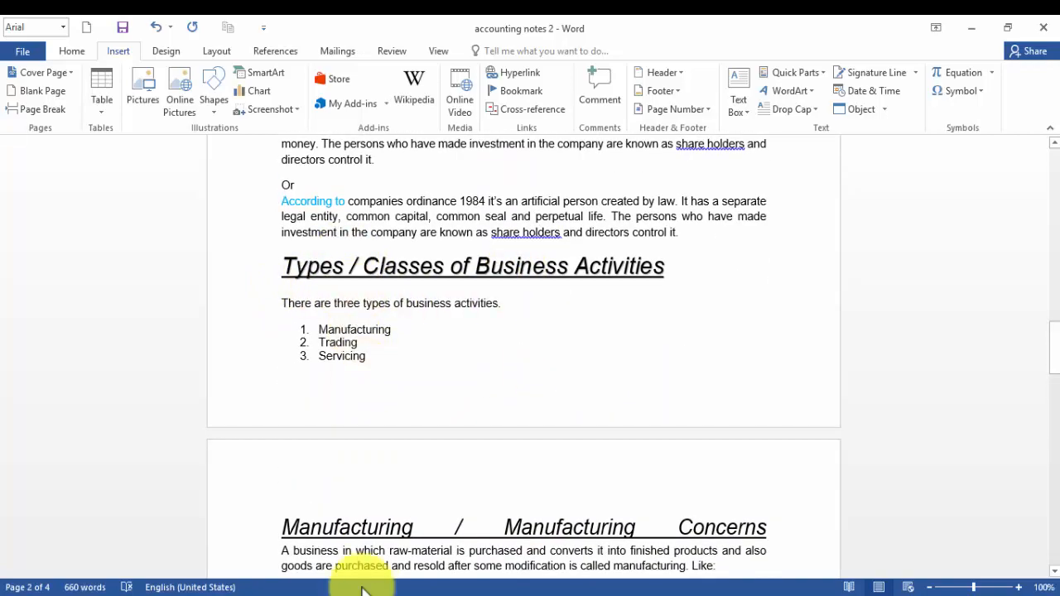
{"action": "scroll", "coordinate": [436, 331], "scroll_direction": "up", "scroll_amount": 15}
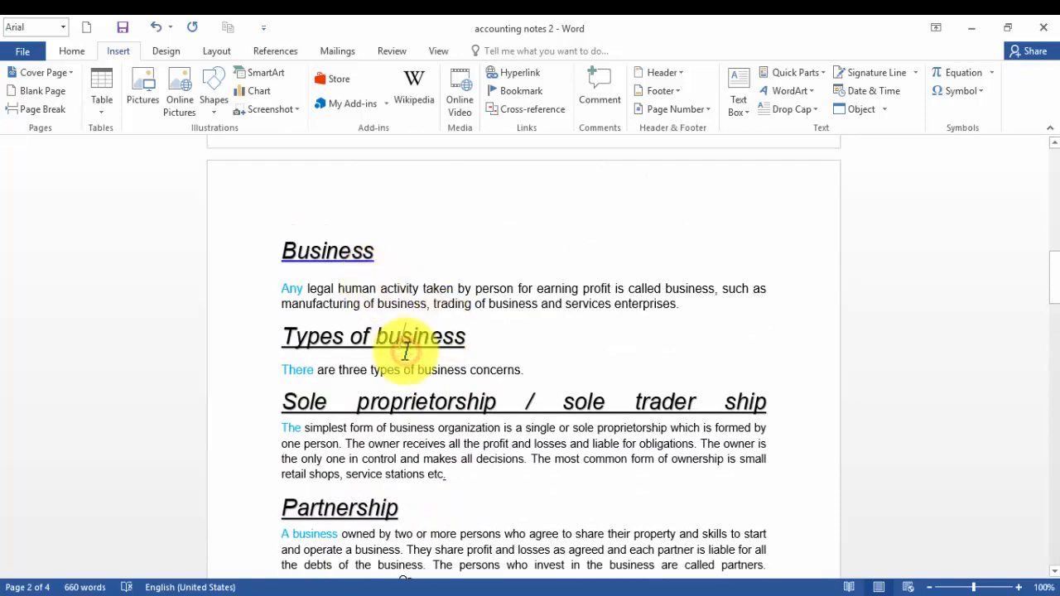
{"action": "scroll", "coordinate": [407, 352], "scroll_direction": "down", "scroll_amount": 18}
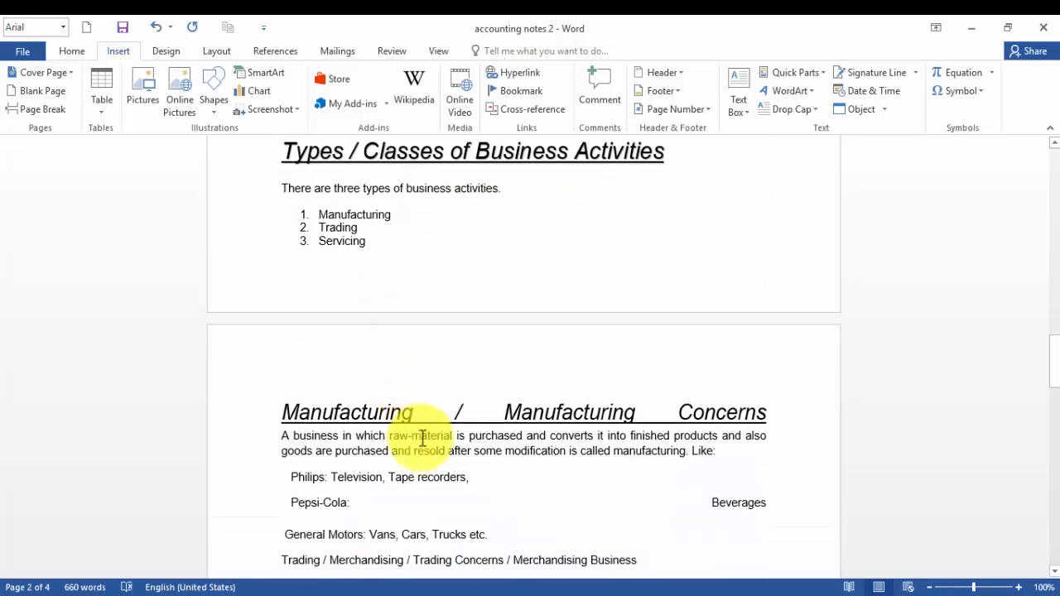
{"action": "scroll", "coordinate": [429, 397], "scroll_direction": "up", "scroll_amount": 5}
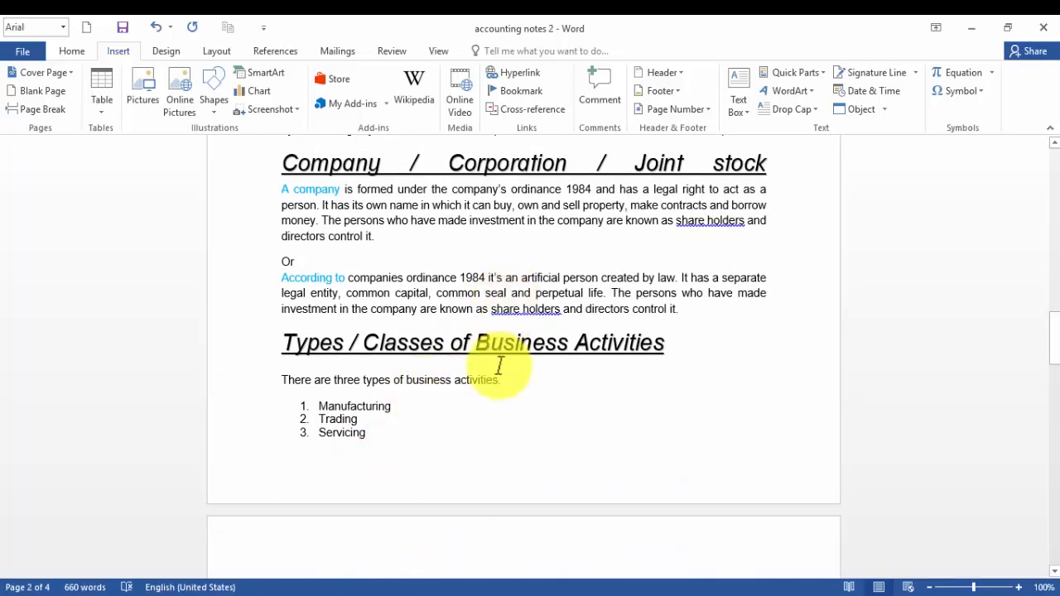
{"action": "scroll", "coordinate": [637, 370], "scroll_direction": "down", "scroll_amount": 19}
{"action": "scroll", "coordinate": [620, 371], "scroll_direction": "up", "scroll_amount": 10}
{"action": "scroll", "coordinate": [619, 369], "scroll_direction": "up", "scroll_amount": 10}
{"action": "scroll", "coordinate": [619, 367], "scroll_direction": "down", "scroll_amount": 6}
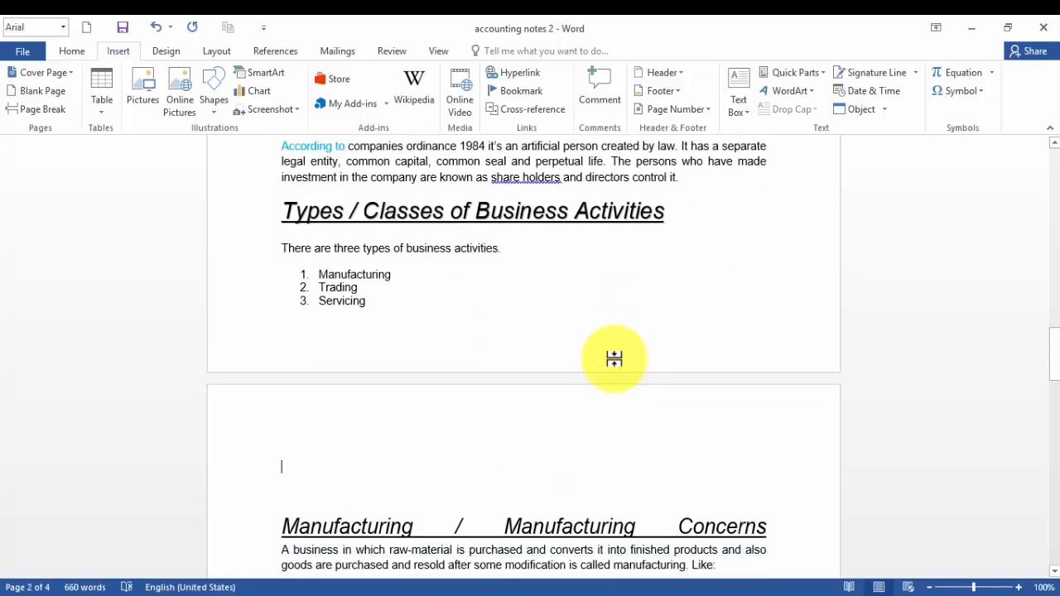
Insert a blank page above the Manufacturing / Manufacturing Concerns heading, then undo it.
{"action": "left_click", "coordinate": [40, 93]}
{"action": "scroll", "coordinate": [706, 414], "scroll_direction": "down", "scroll_amount": 6}
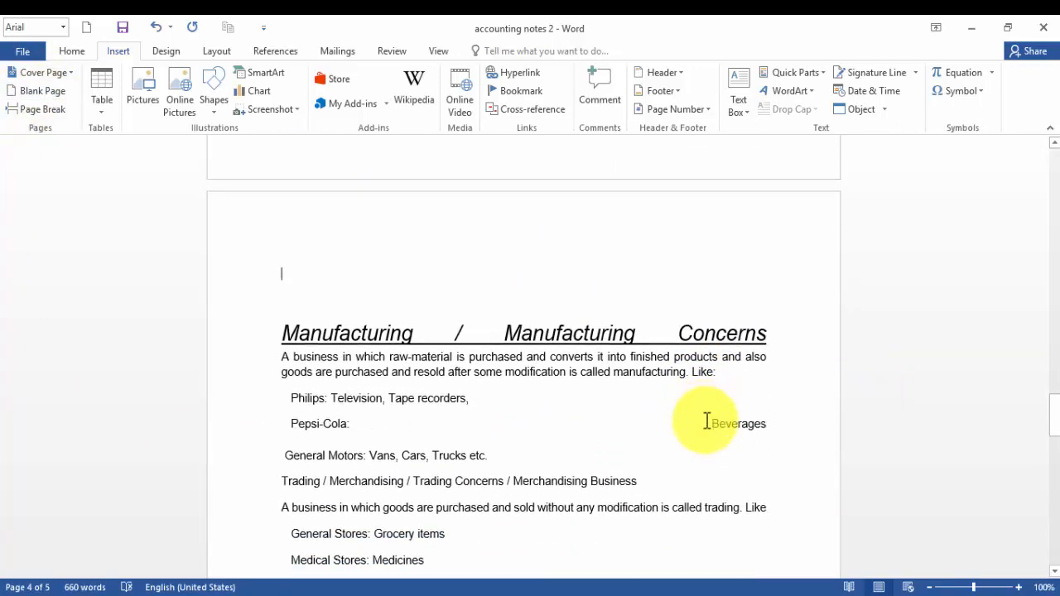
{"action": "scroll", "coordinate": [680, 421], "scroll_direction": "up", "scroll_amount": 5}
{"action": "key", "text": "ctrl+z"}
Try inserting another blank page before the Manufacturing section, scroll through it, and undo the insertion.
{"action": "scroll", "coordinate": [627, 447], "scroll_direction": "down", "scroll_amount": 12}
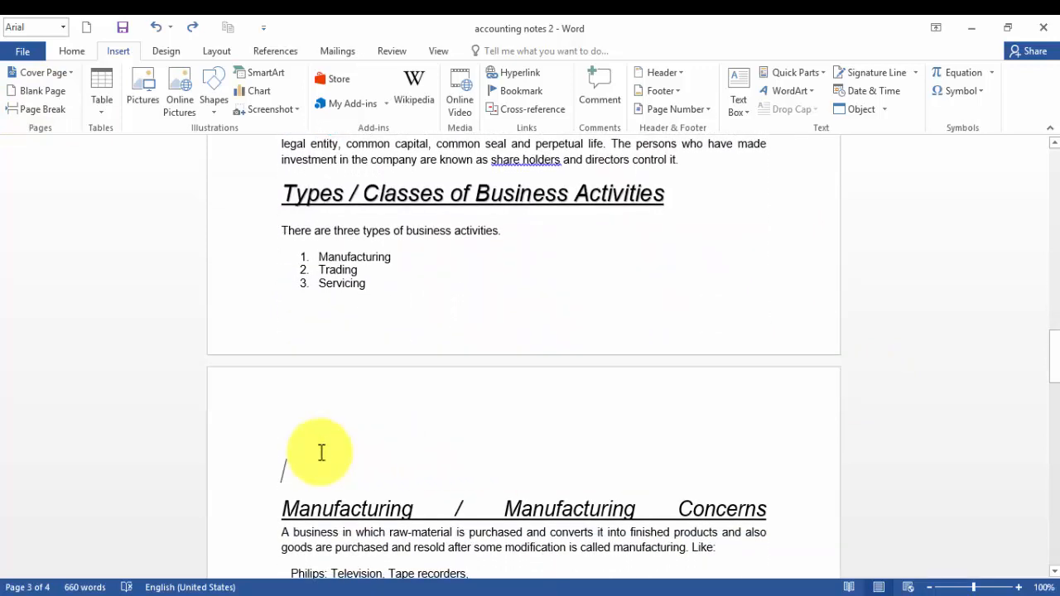
{"action": "left_click", "coordinate": [25, 92]}
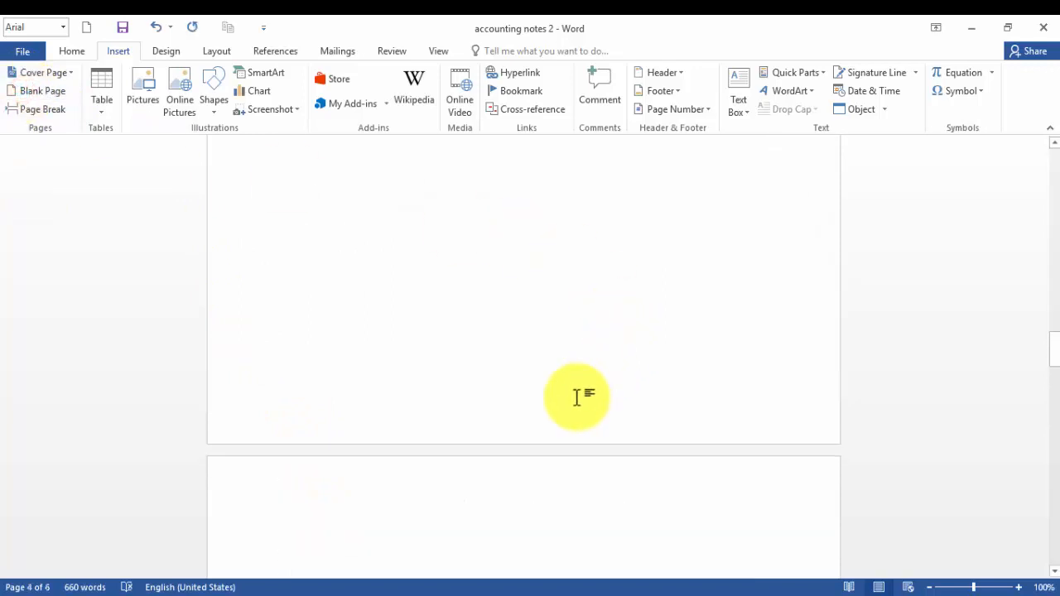
{"action": "scroll", "coordinate": [576, 396], "scroll_direction": "down", "scroll_amount": 5}
{"action": "scroll", "coordinate": [571, 406], "scroll_direction": "up", "scroll_amount": 4}
{"action": "scroll", "coordinate": [535, 403], "scroll_direction": "up", "scroll_amount": 10}
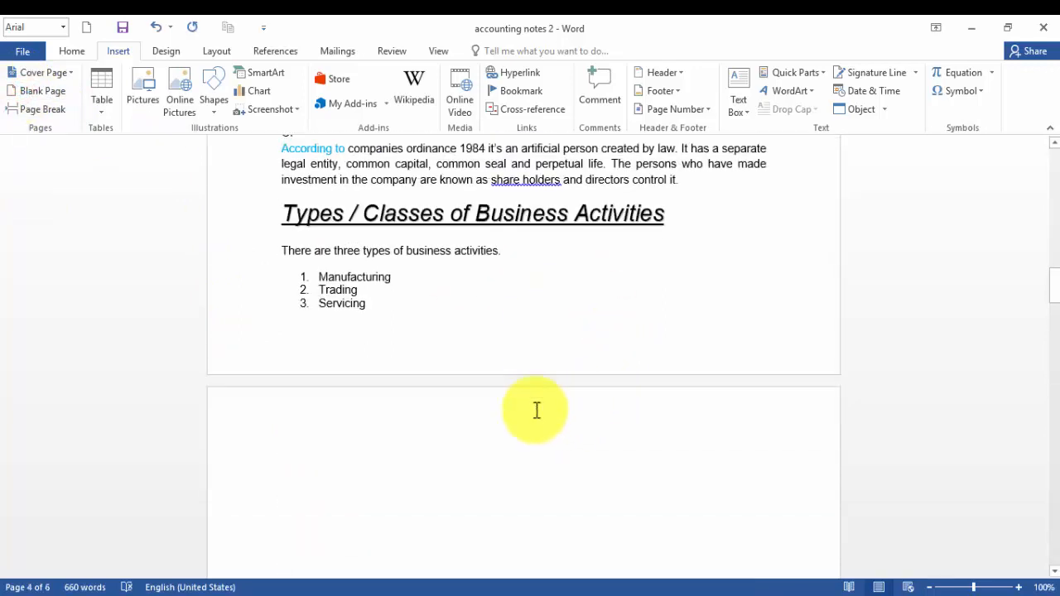
{"action": "scroll", "coordinate": [543, 397], "scroll_direction": "down", "scroll_amount": 7}
{"action": "scroll", "coordinate": [557, 438], "scroll_direction": "down", "scroll_amount": 10}
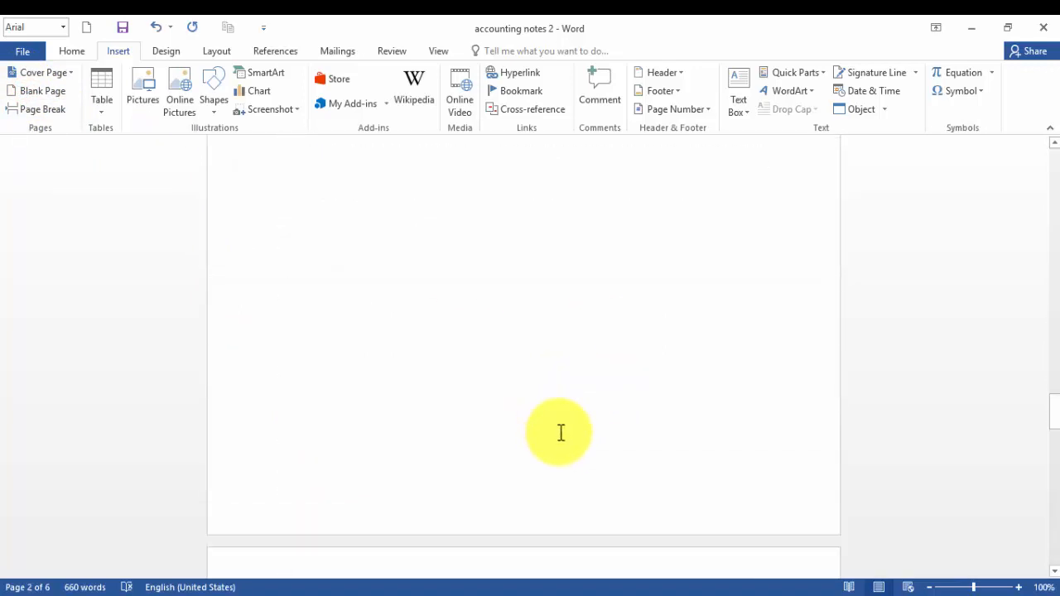
{"action": "scroll", "coordinate": [560, 432], "scroll_direction": "up", "scroll_amount": 3}
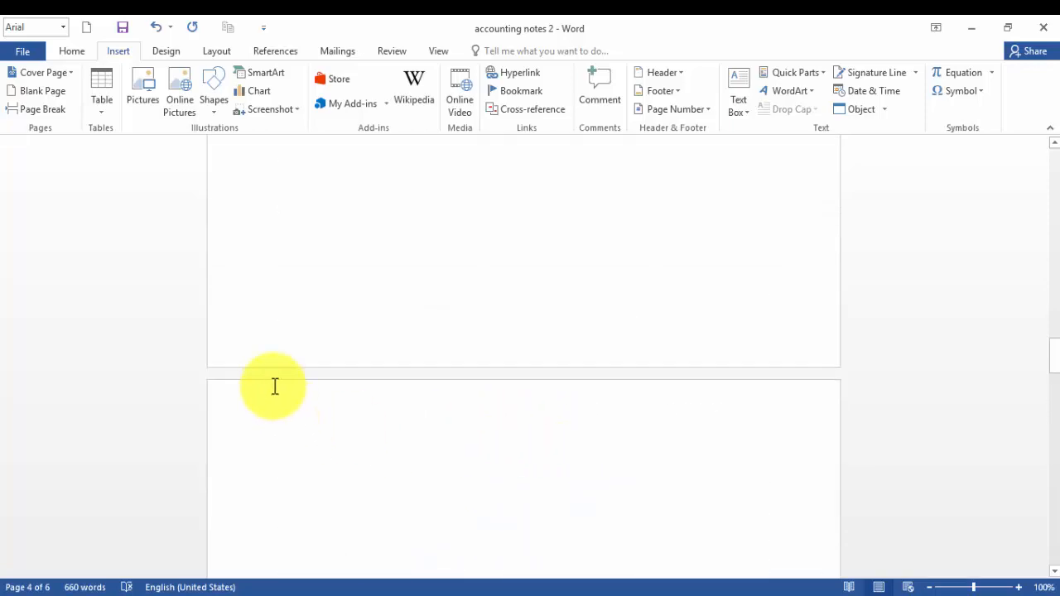
{"action": "scroll", "coordinate": [569, 486], "scroll_direction": "down", "scroll_amount": 2}
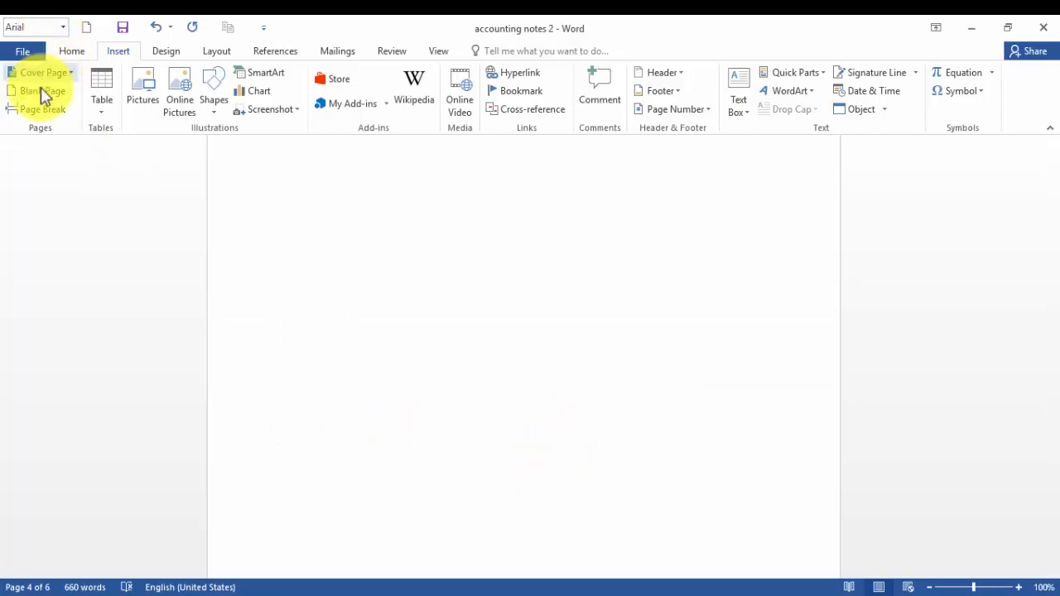
{"action": "key", "text": "ctrl+z"}
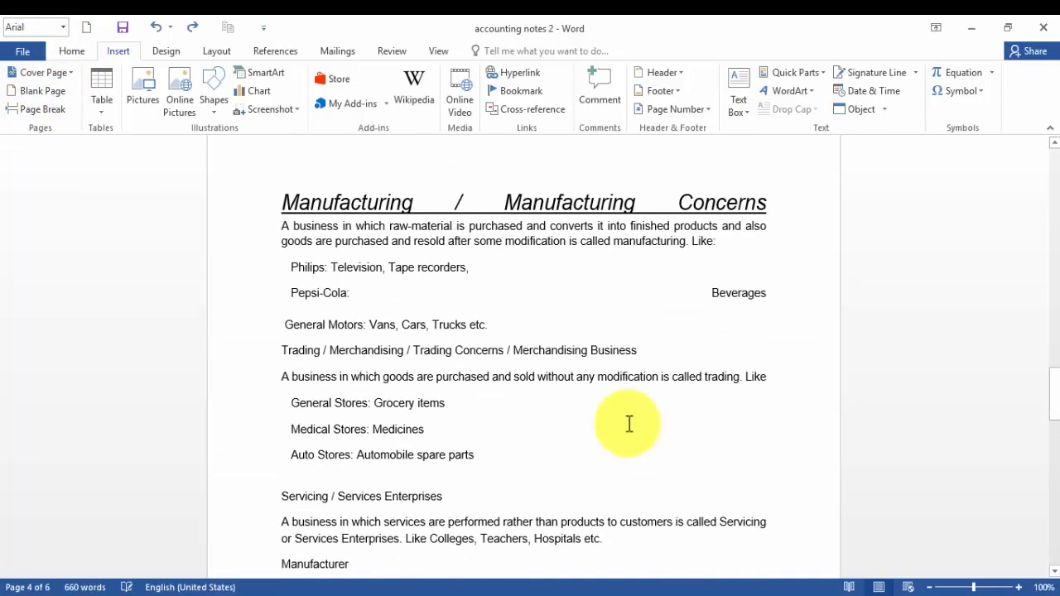
Insert a blank page after the Servicing list item, scroll through the pages, and undo it.
{"action": "scroll", "coordinate": [630, 426], "scroll_direction": "down", "scroll_amount": 6}
{"action": "scroll", "coordinate": [593, 429], "scroll_direction": "up", "scroll_amount": 4}
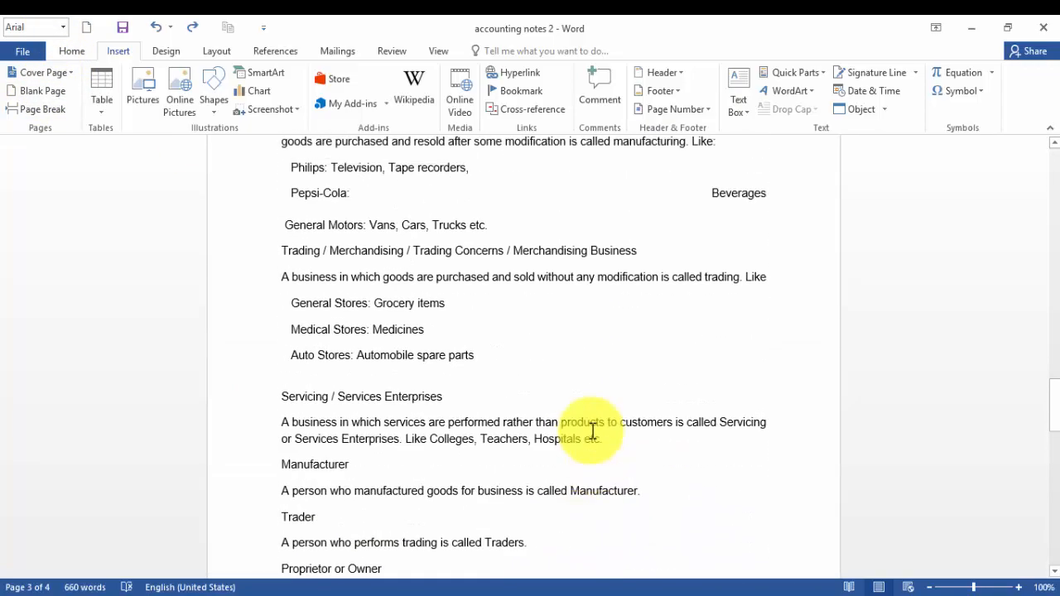
{"action": "scroll", "coordinate": [593, 426], "scroll_direction": "down", "scroll_amount": 10}
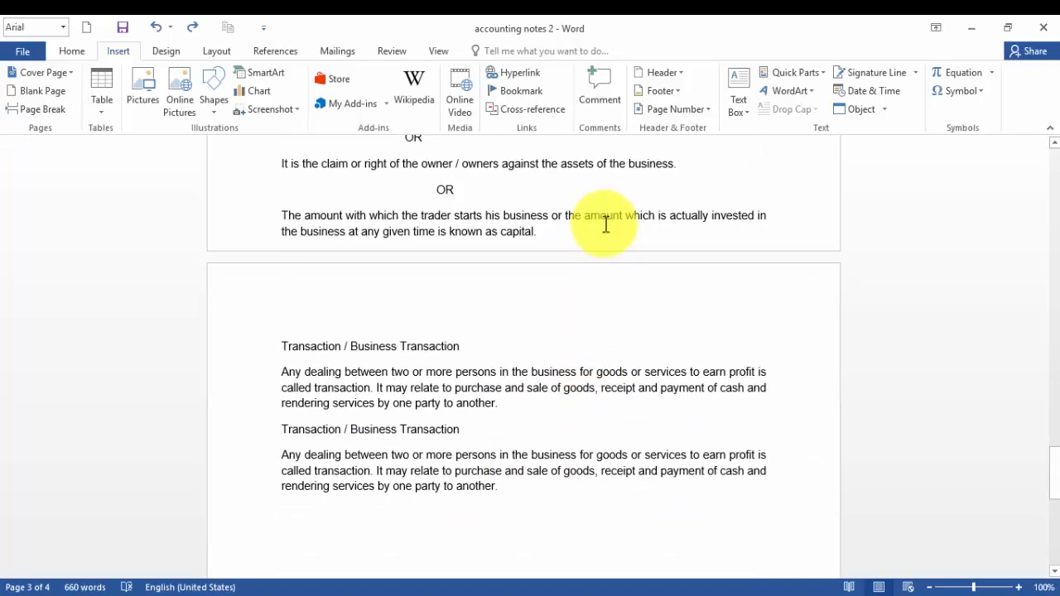
{"action": "scroll", "coordinate": [624, 273], "scroll_direction": "up", "scroll_amount": 15}
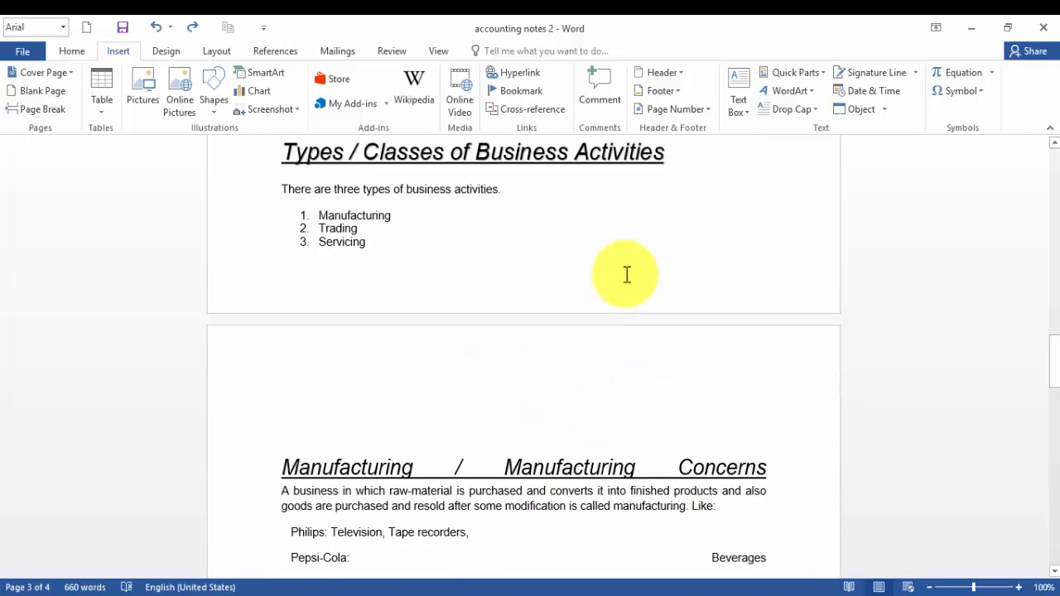
{"action": "scroll", "coordinate": [625, 289], "scroll_direction": "down", "scroll_amount": 4}
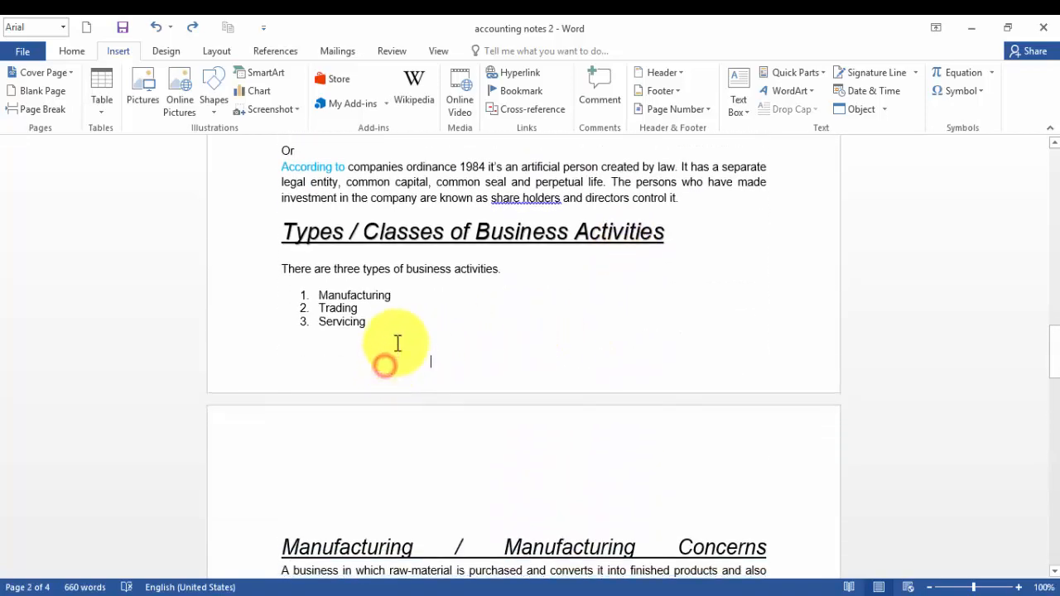
{"action": "left_click", "coordinate": [34, 91]}
{"action": "scroll", "coordinate": [795, 325], "scroll_direction": "down", "scroll_amount": 3}
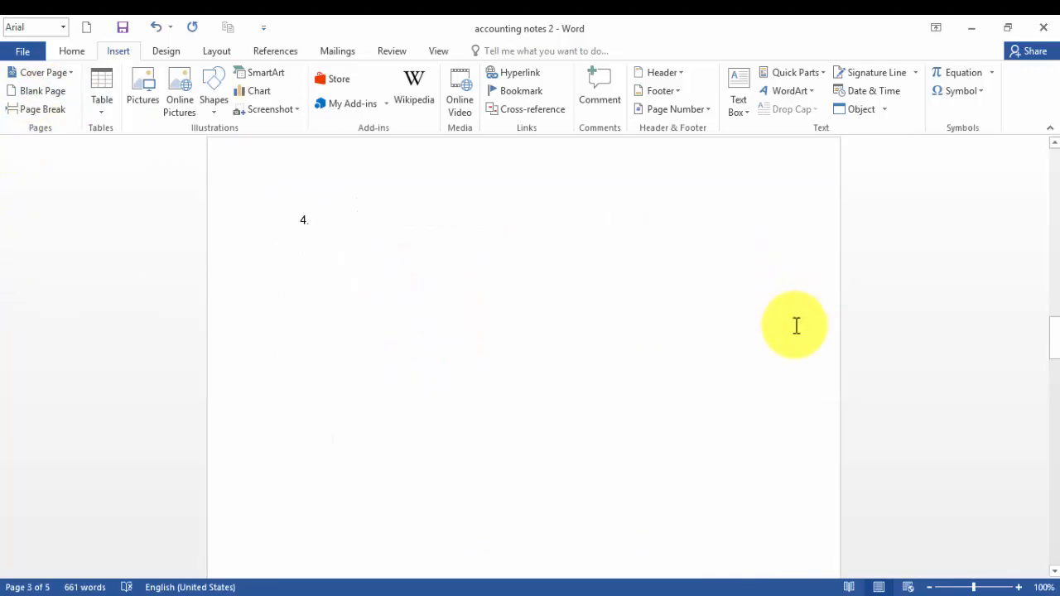
{"action": "scroll", "coordinate": [796, 325], "scroll_direction": "down", "scroll_amount": 4}
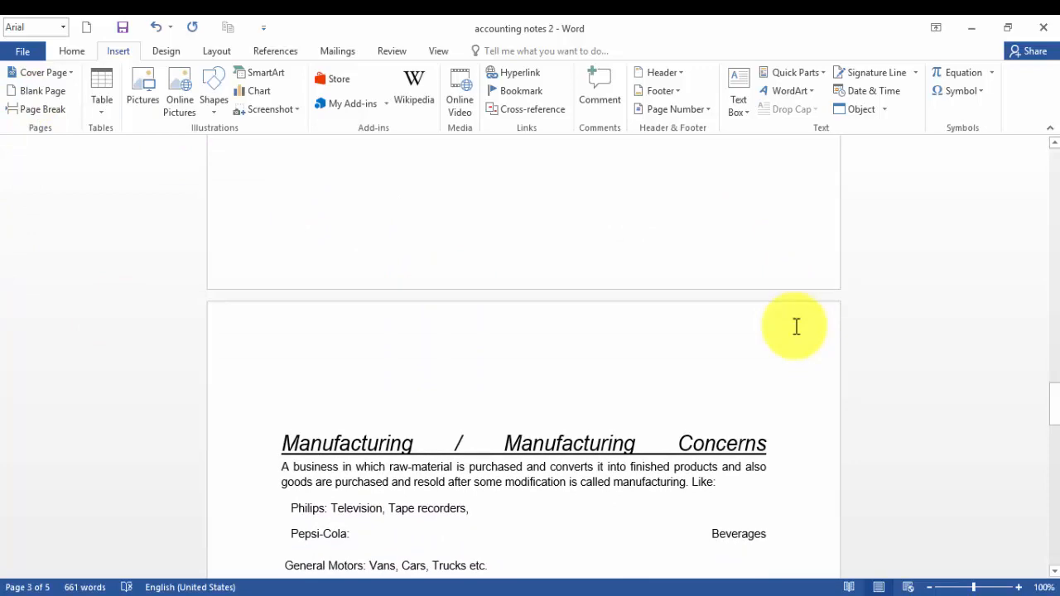
{"action": "scroll", "coordinate": [796, 326], "scroll_direction": "down", "scroll_amount": 1}
{"action": "scroll", "coordinate": [796, 327], "scroll_direction": "down", "scroll_amount": 8}
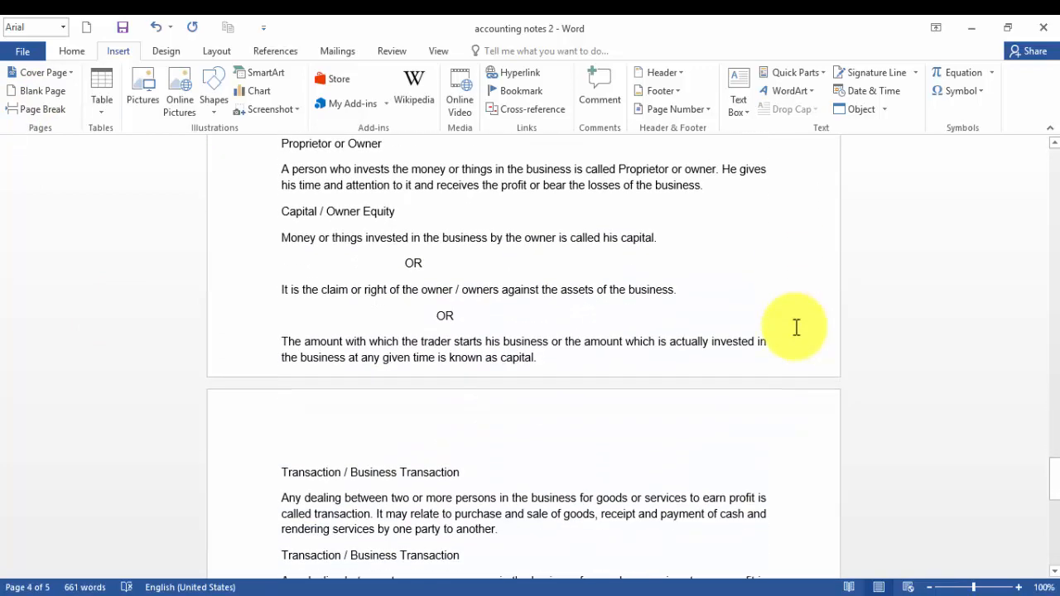
{"action": "scroll", "coordinate": [796, 327], "scroll_direction": "up", "scroll_amount": 4}
{"action": "scroll", "coordinate": [796, 327], "scroll_direction": "up", "scroll_amount": 7}
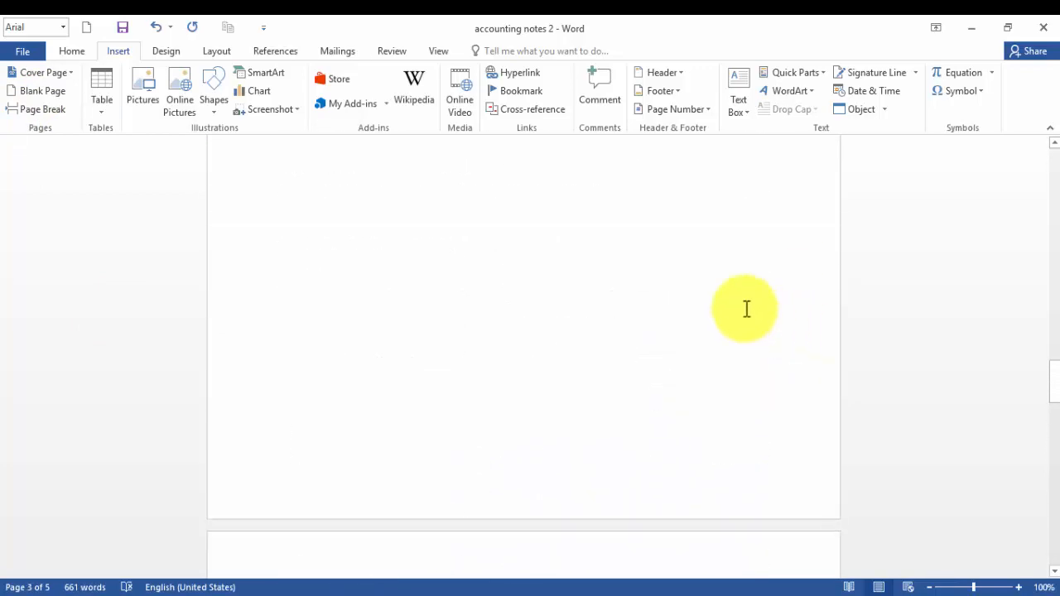
{"action": "key", "text": "ctrl+z"}
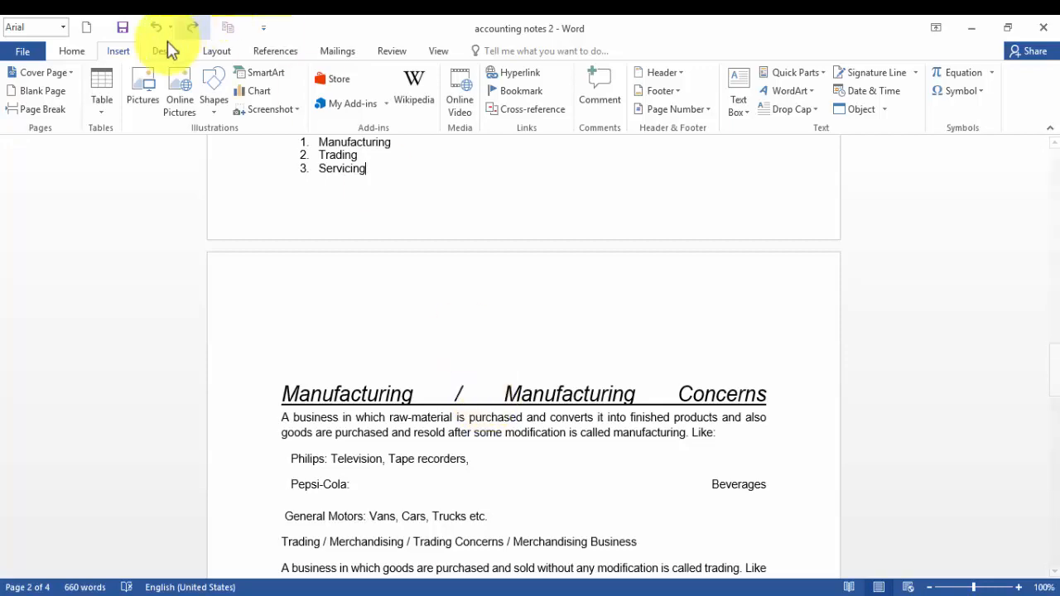
Scroll through the business type sections on page 2 to decide where to break the page.
{"action": "scroll", "coordinate": [669, 314], "scroll_direction": "down", "scroll_amount": 9}
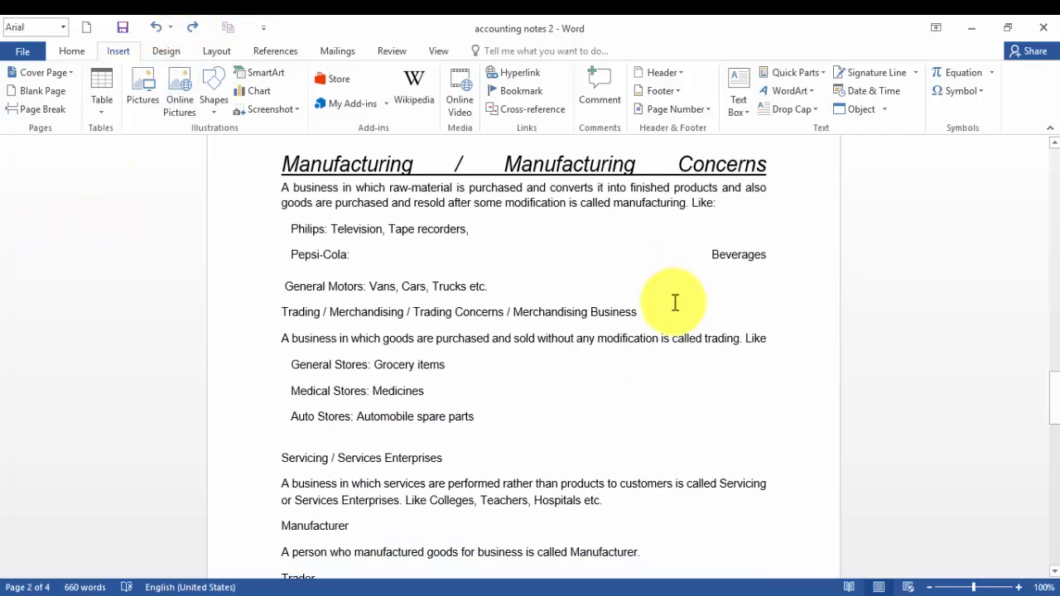
{"action": "scroll", "coordinate": [677, 295], "scroll_direction": "up", "scroll_amount": 9}
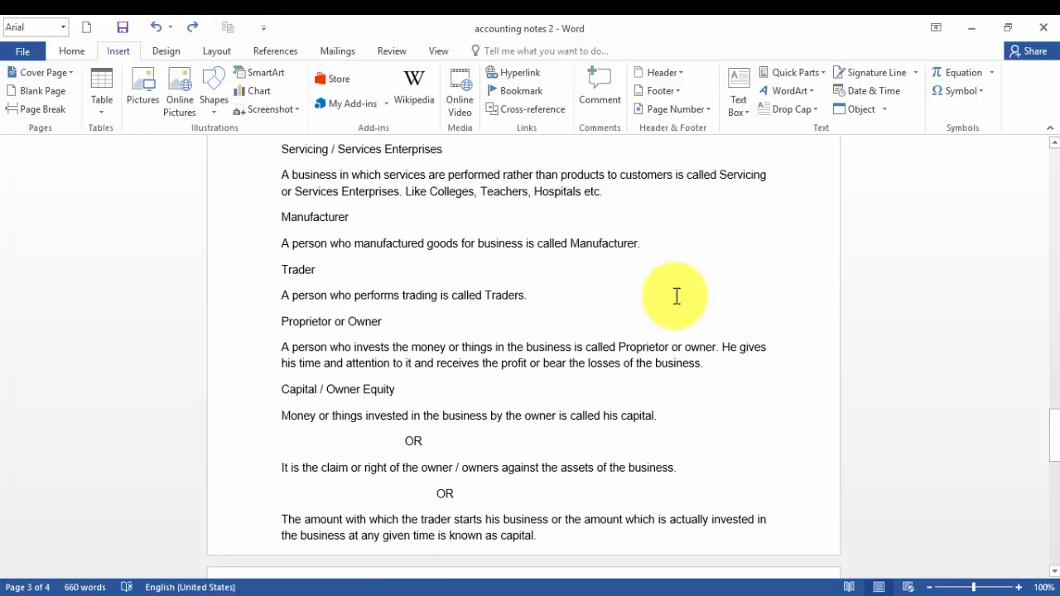
{"action": "scroll", "coordinate": [677, 295], "scroll_direction": "down", "scroll_amount": 2}
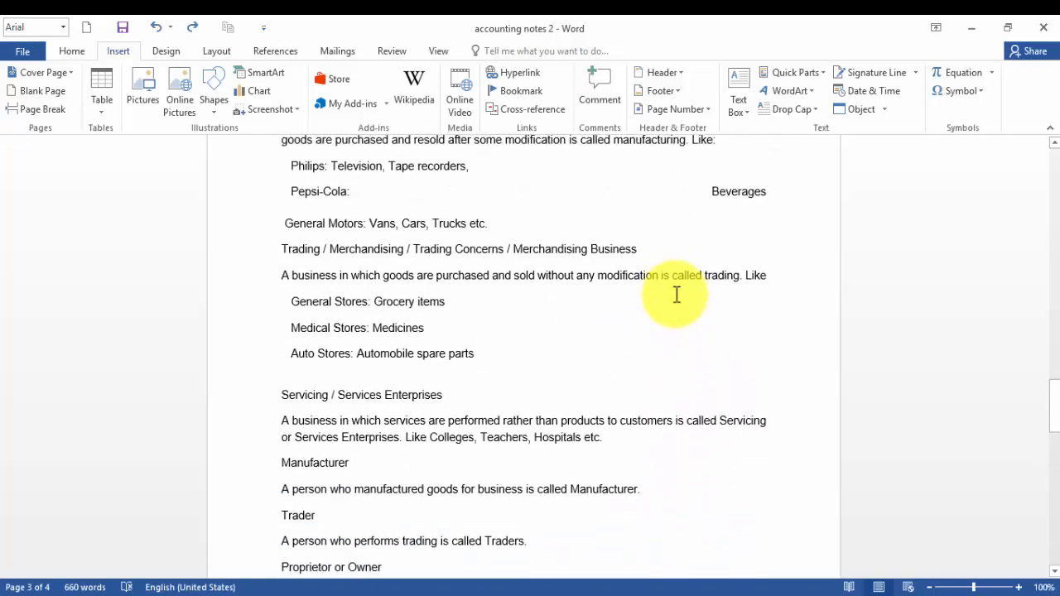
{"action": "scroll", "coordinate": [677, 295], "scroll_direction": "up", "scroll_amount": 11}
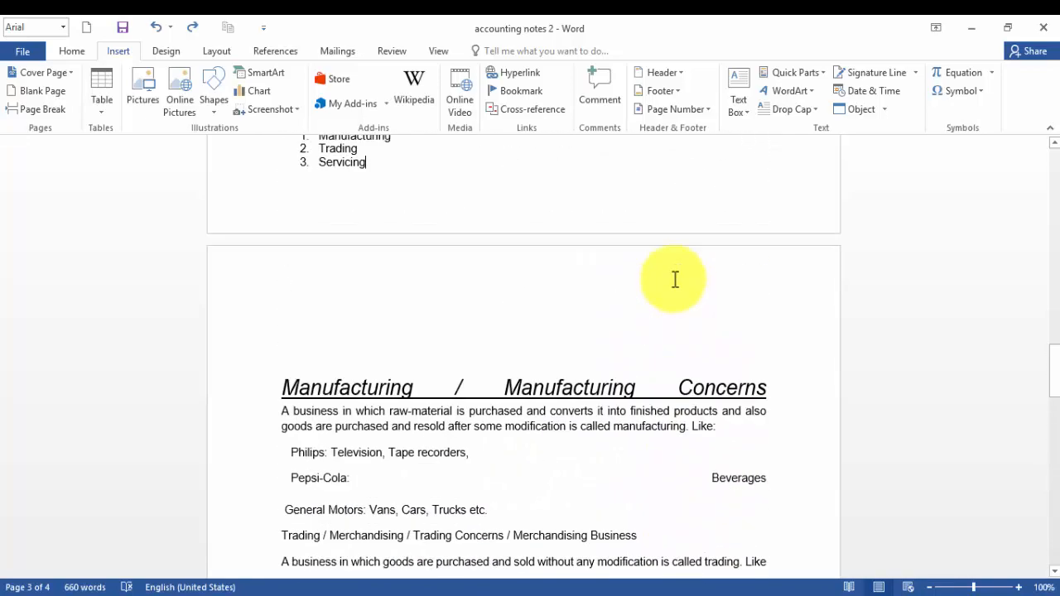
{"action": "scroll", "coordinate": [673, 279], "scroll_direction": "up", "scroll_amount": 1}
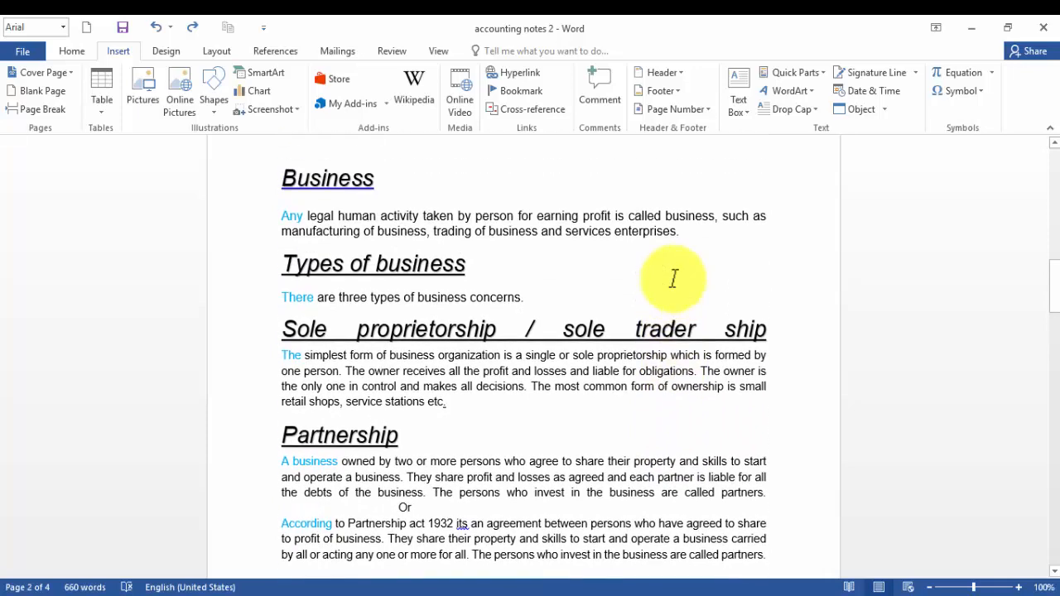
{"action": "scroll", "coordinate": [504, 277], "scroll_direction": "down", "scroll_amount": 3}
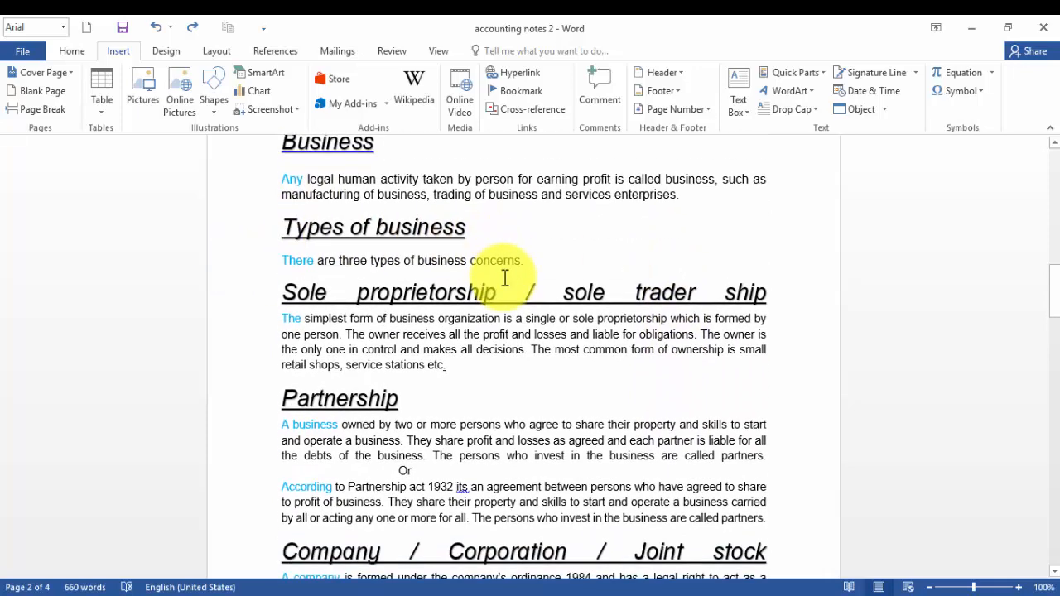
{"action": "scroll", "coordinate": [387, 300], "scroll_direction": "down", "scroll_amount": 1}
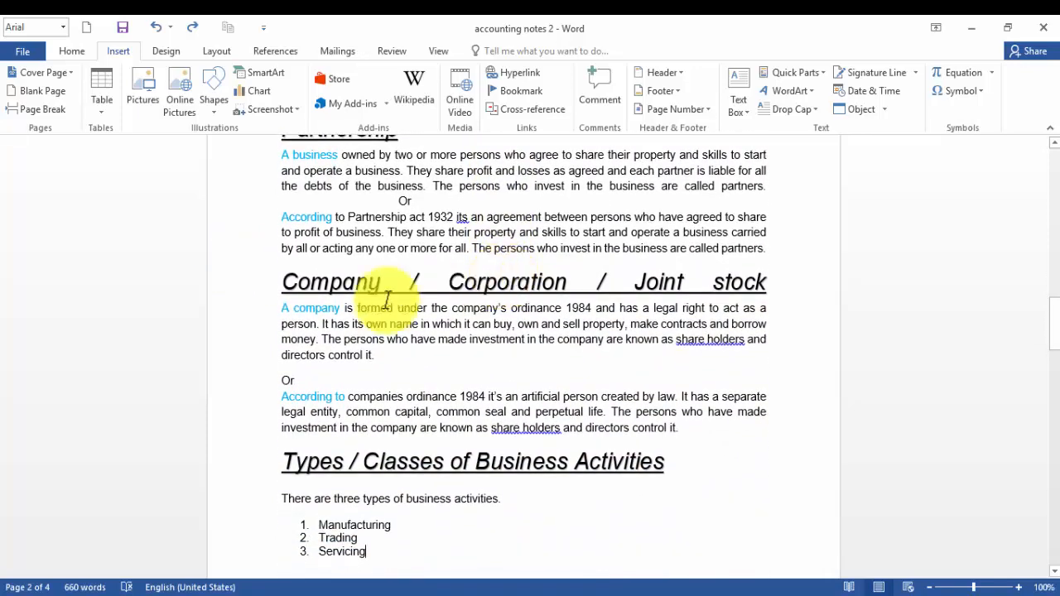
{"action": "scroll", "coordinate": [540, 284], "scroll_direction": "down", "scroll_amount": 1}
{"action": "scroll", "coordinate": [540, 284], "scroll_direction": "up", "scroll_amount": 5}
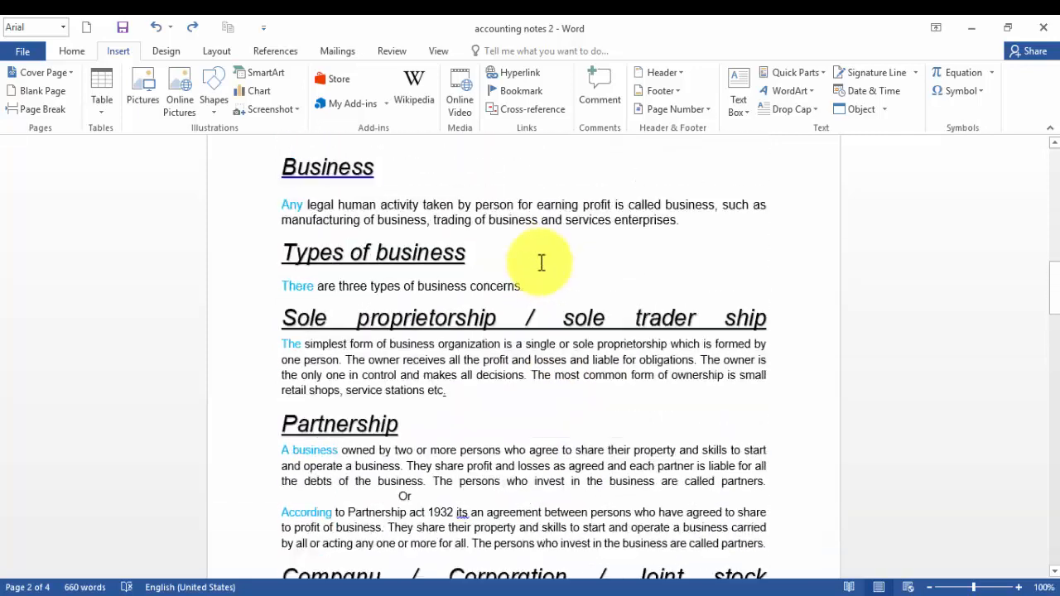
{"action": "scroll", "coordinate": [539, 261], "scroll_direction": "down", "scroll_amount": 3}
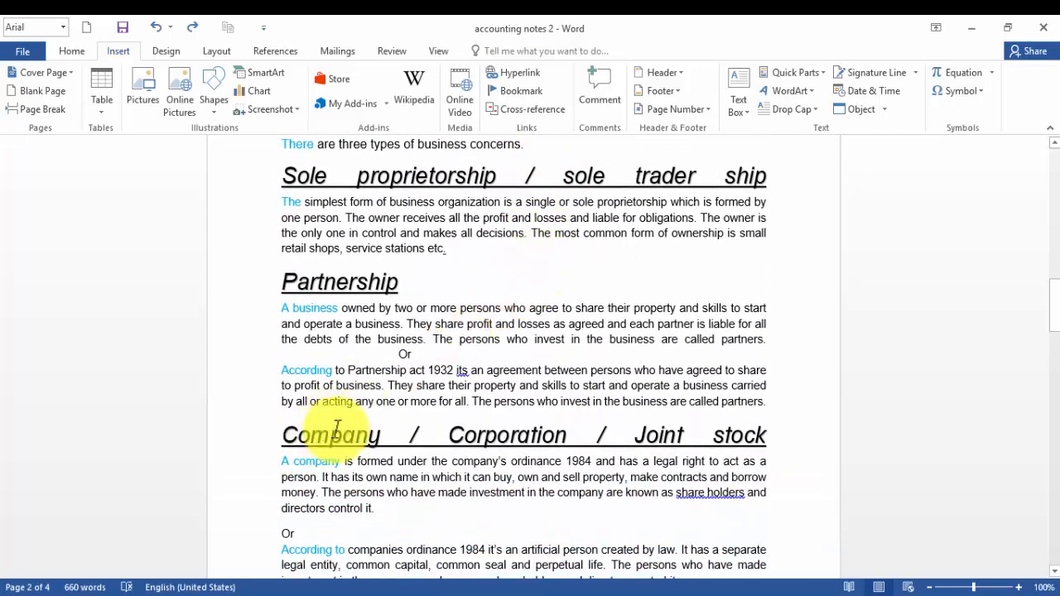
Insert a page break before the Company / Corporation / Joint stock heading.
{"action": "left_click", "coordinate": [284, 436]}
{"action": "key", "text": "Return"}
{"action": "key", "text": "Return"}
{"action": "key", "text": "Return"}
{"action": "key", "text": "Return"}
{"action": "key", "text": "Return"}
{"action": "key", "text": "Return"}
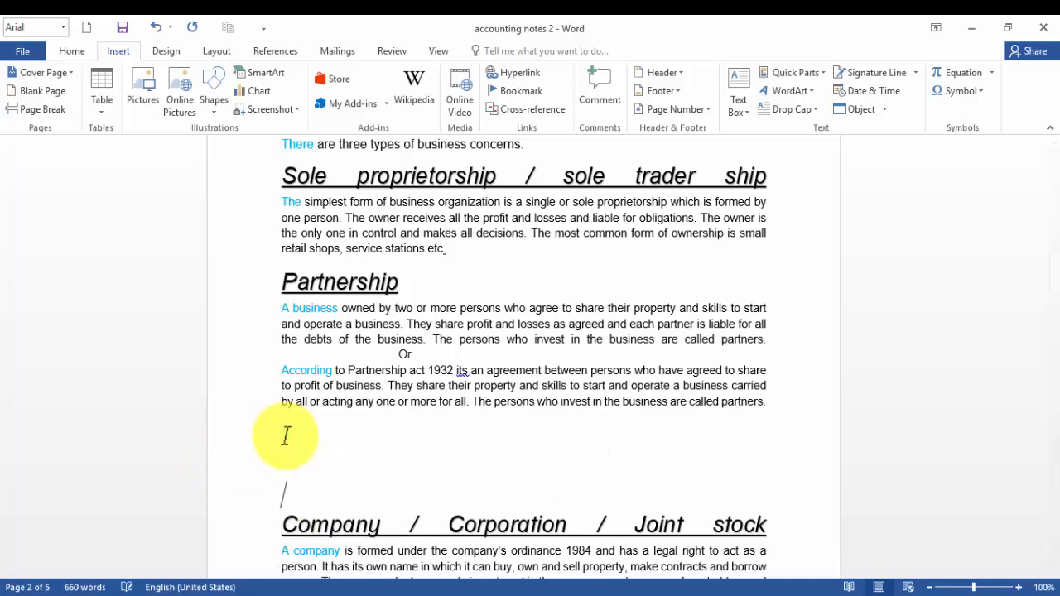
{"action": "key", "text": "BackSpace"}
{"action": "key", "text": "BackSpace"}
{"action": "key", "text": "BackSpace"}
{"action": "key", "text": "BackSpace"}
{"action": "key", "text": "BackSpace"}
{"action": "key", "text": "BackSpace"}
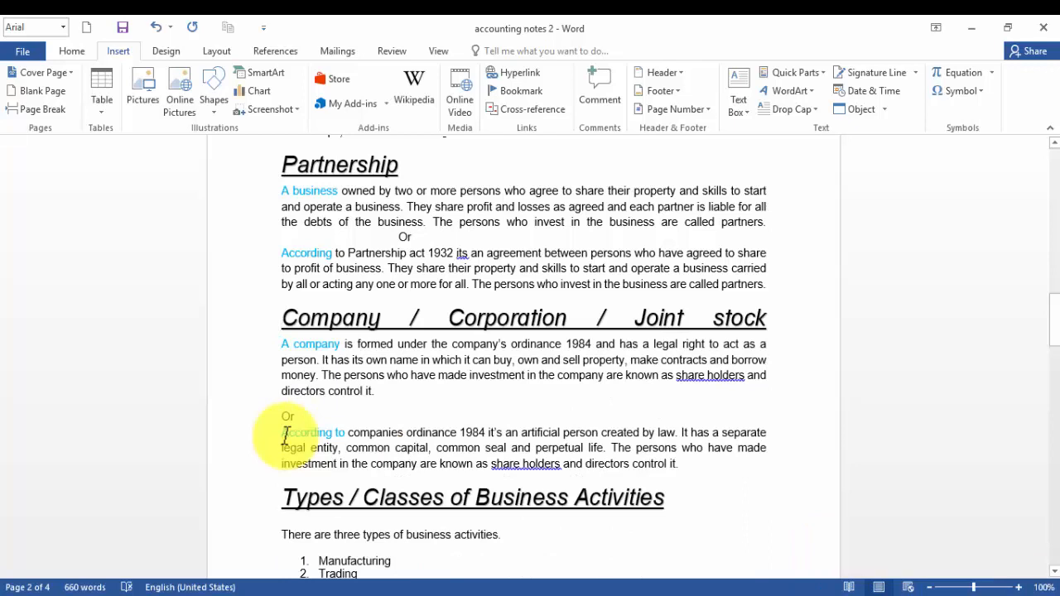
{"action": "left_click", "coordinate": [52, 111]}
{"action": "scroll", "coordinate": [551, 271], "scroll_direction": "up", "scroll_amount": 5}
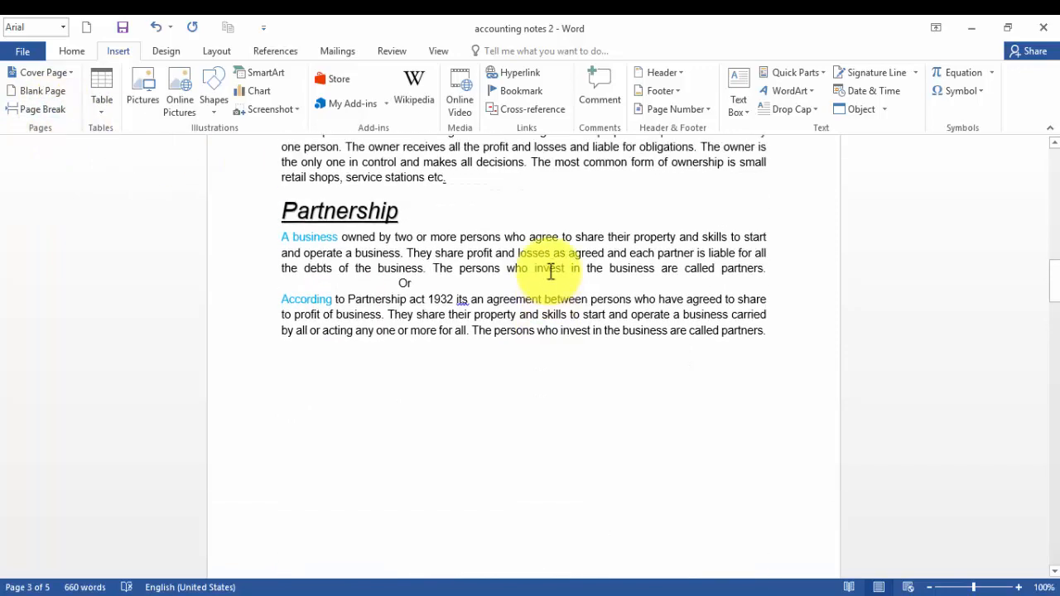
{"action": "scroll", "coordinate": [551, 272], "scroll_direction": "up", "scroll_amount": 8}
{"action": "scroll", "coordinate": [551, 271], "scroll_direction": "down", "scroll_amount": 5}
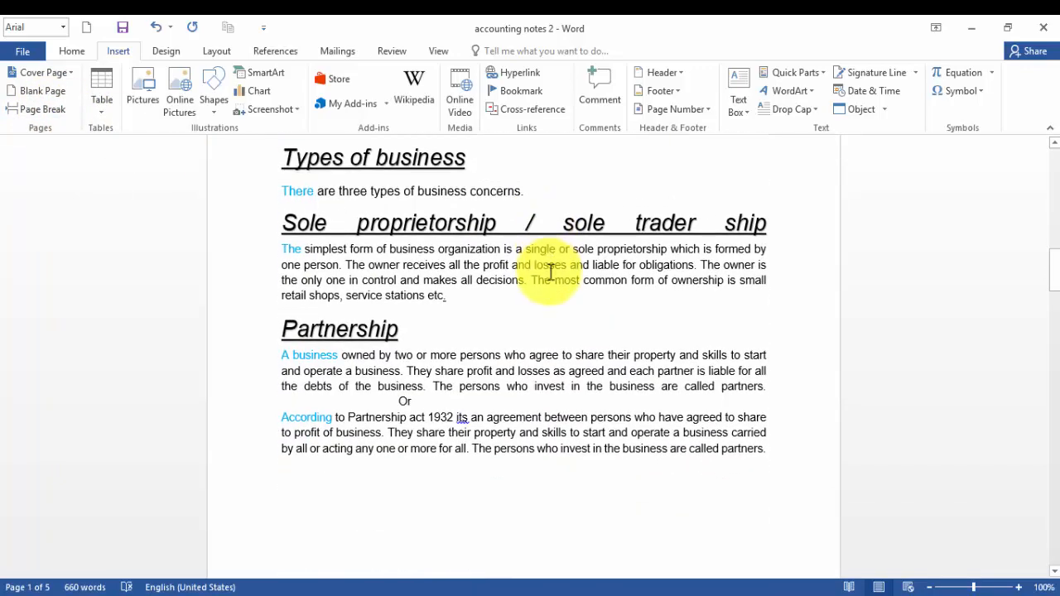
Scroll through the document pages to check where the new page breaks fall.
{"action": "scroll", "coordinate": [550, 271], "scroll_direction": "down", "scroll_amount": 10}
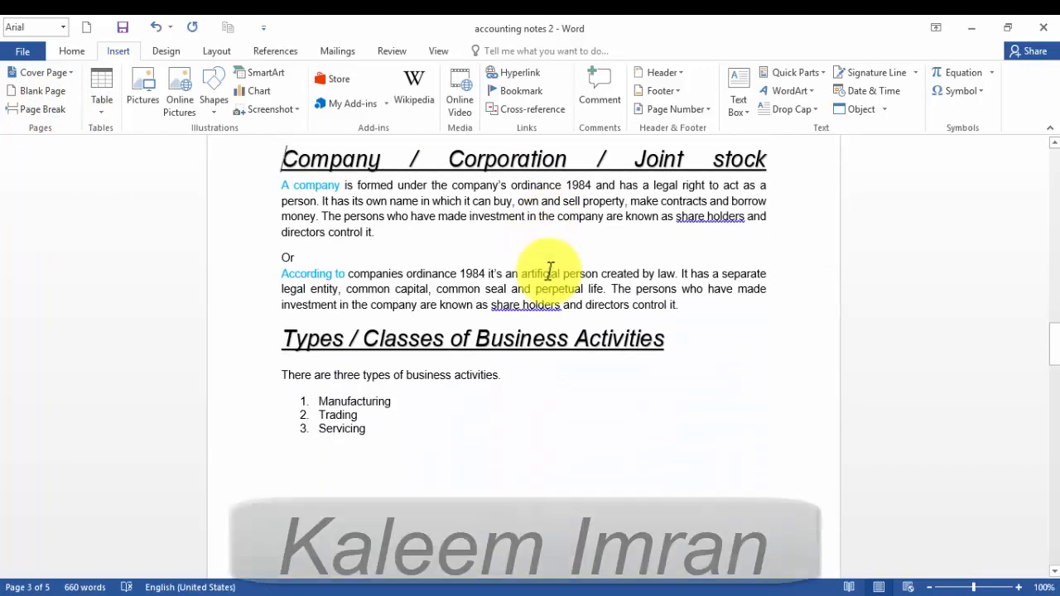
{"action": "scroll", "coordinate": [551, 272], "scroll_direction": "down", "scroll_amount": 10}
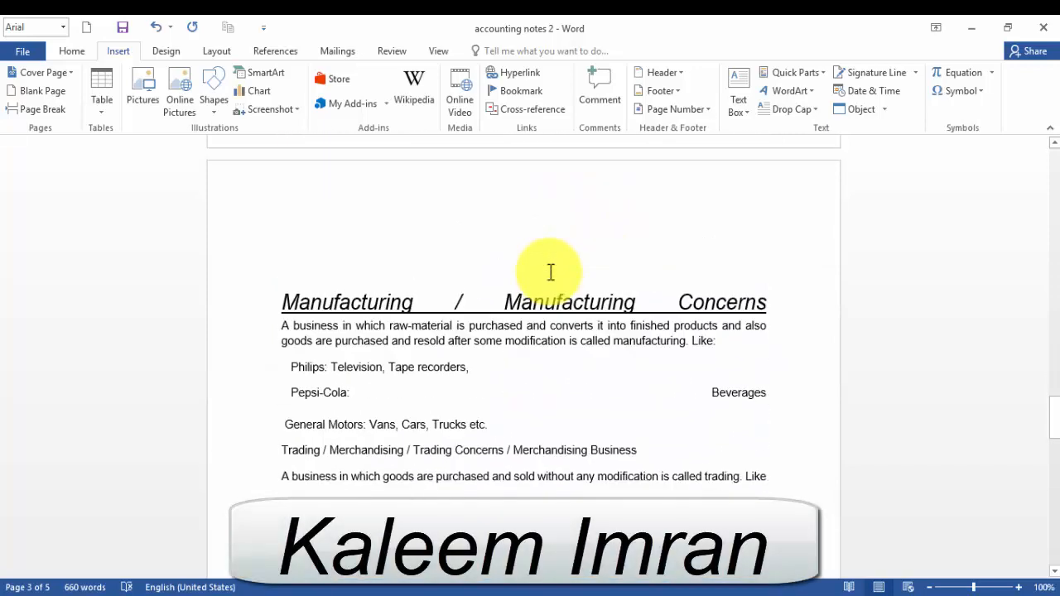
{"action": "scroll", "coordinate": [551, 272], "scroll_direction": "down", "scroll_amount": 10}
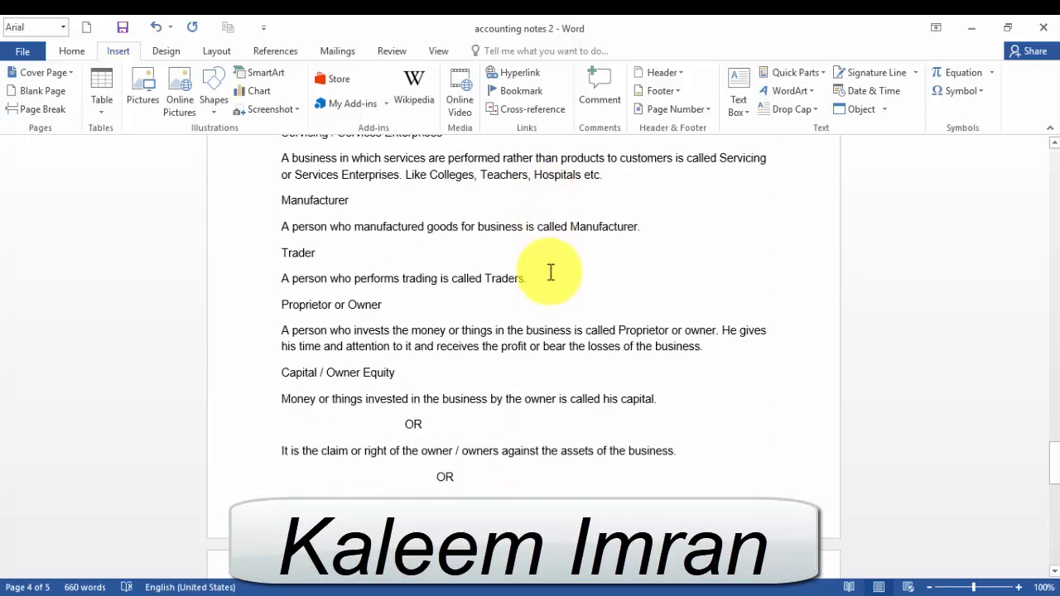
{"action": "scroll", "coordinate": [551, 272], "scroll_direction": "up", "scroll_amount": 15}
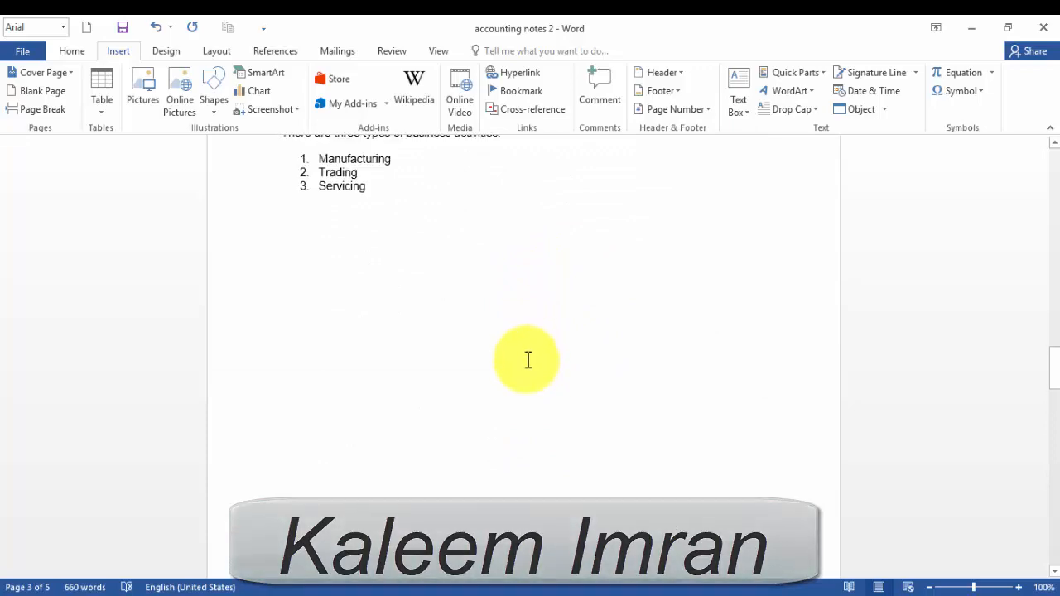
{"action": "scroll", "coordinate": [528, 361], "scroll_direction": "up", "scroll_amount": 12}
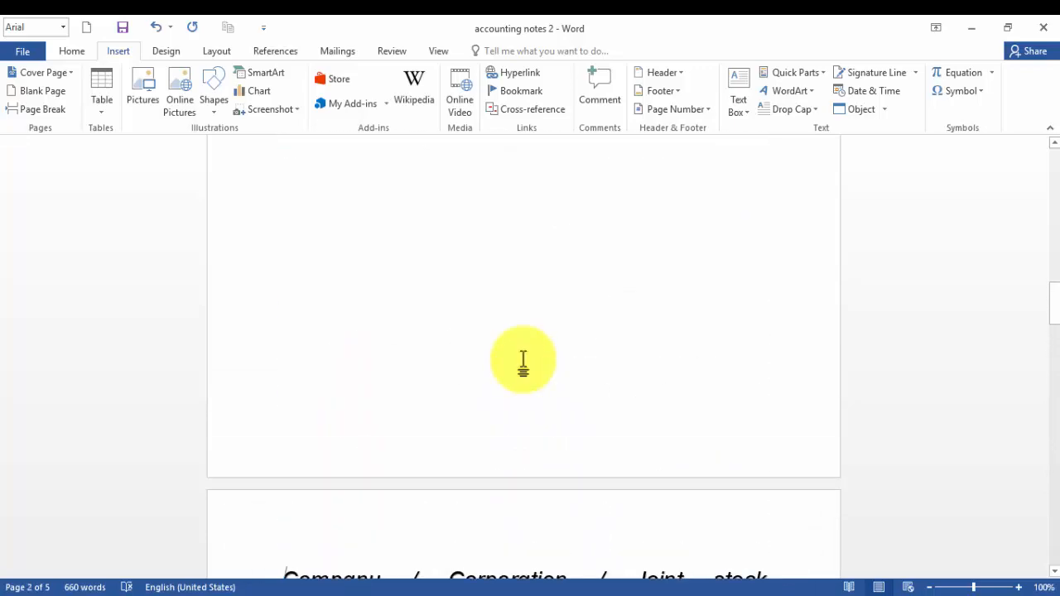
{"action": "scroll", "coordinate": [523, 362], "scroll_direction": "up", "scroll_amount": 8}
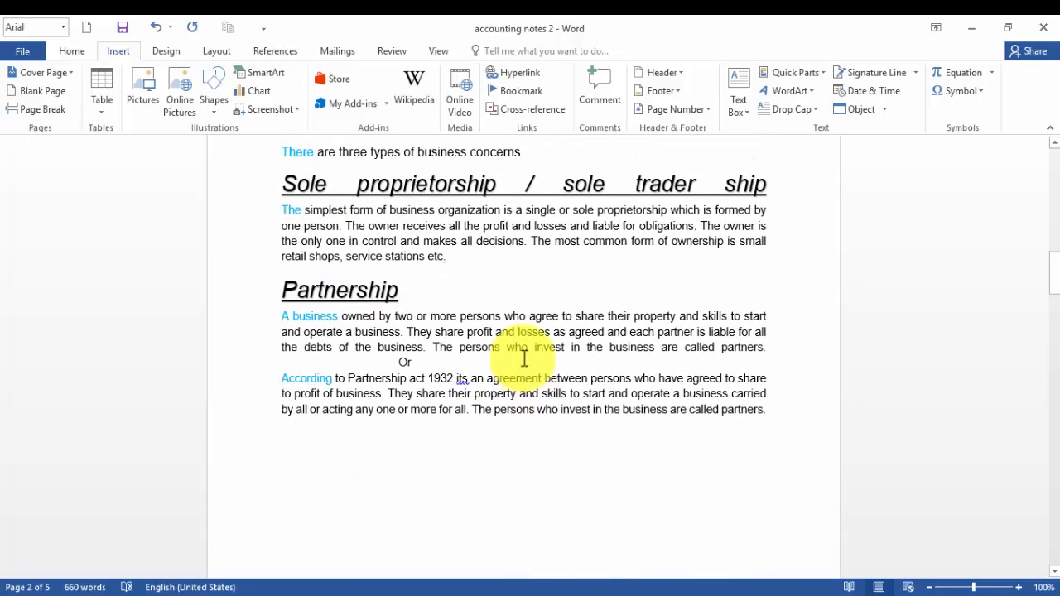
{"action": "scroll", "coordinate": [524, 362], "scroll_direction": "up", "scroll_amount": 4}
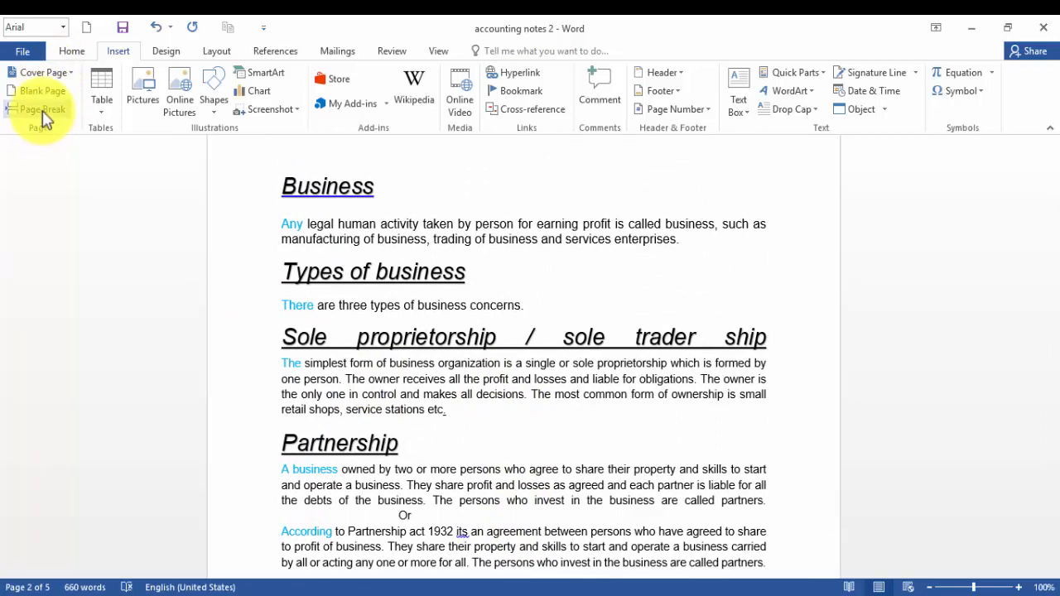
{"action": "scroll", "coordinate": [743, 386], "scroll_direction": "down", "scroll_amount": 4}
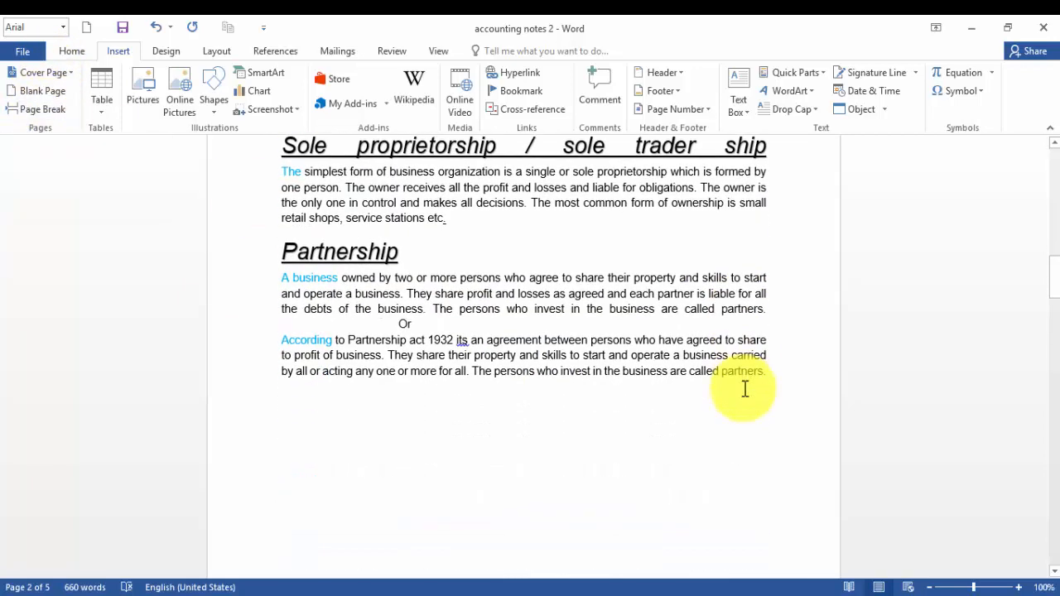
{"action": "scroll", "coordinate": [740, 373], "scroll_direction": "up", "scroll_amount": 5}
{"action": "scroll", "coordinate": [629, 308], "scroll_direction": "down", "scroll_amount": 1}
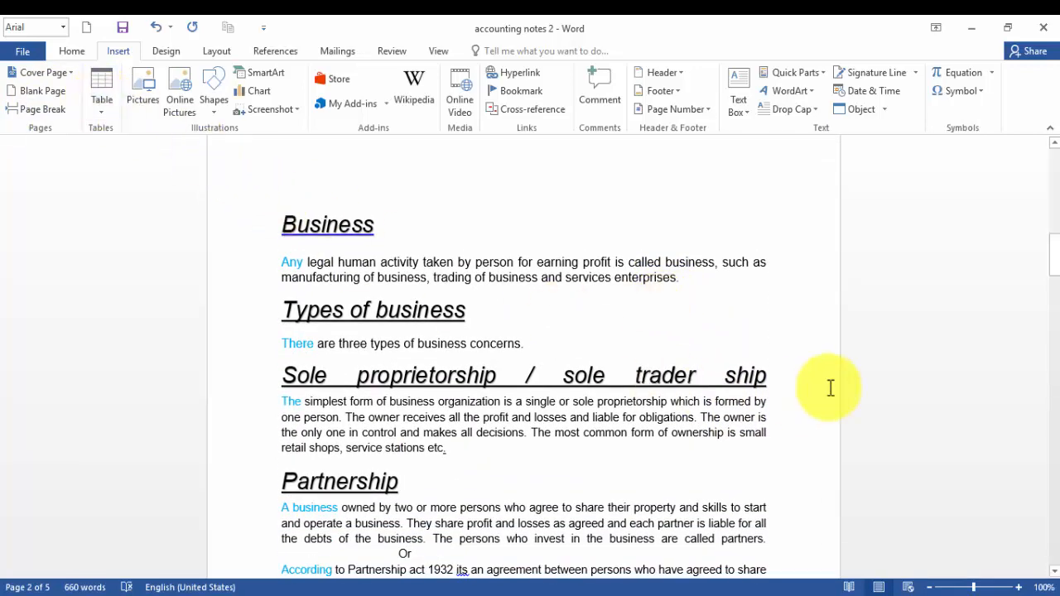
Switch the document to Read Mode.
{"action": "left_click", "coordinate": [851, 587]}
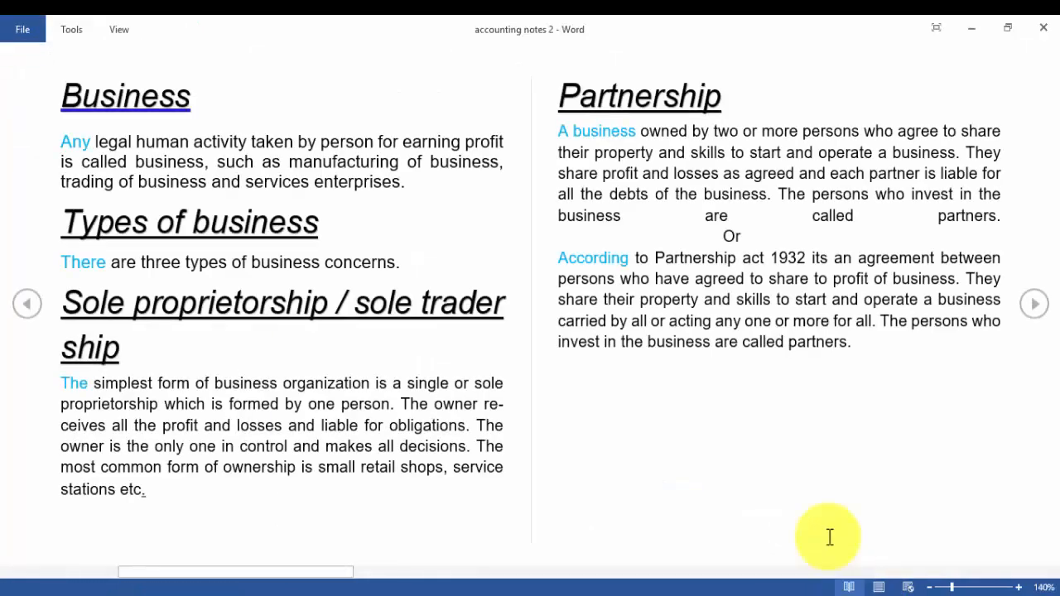